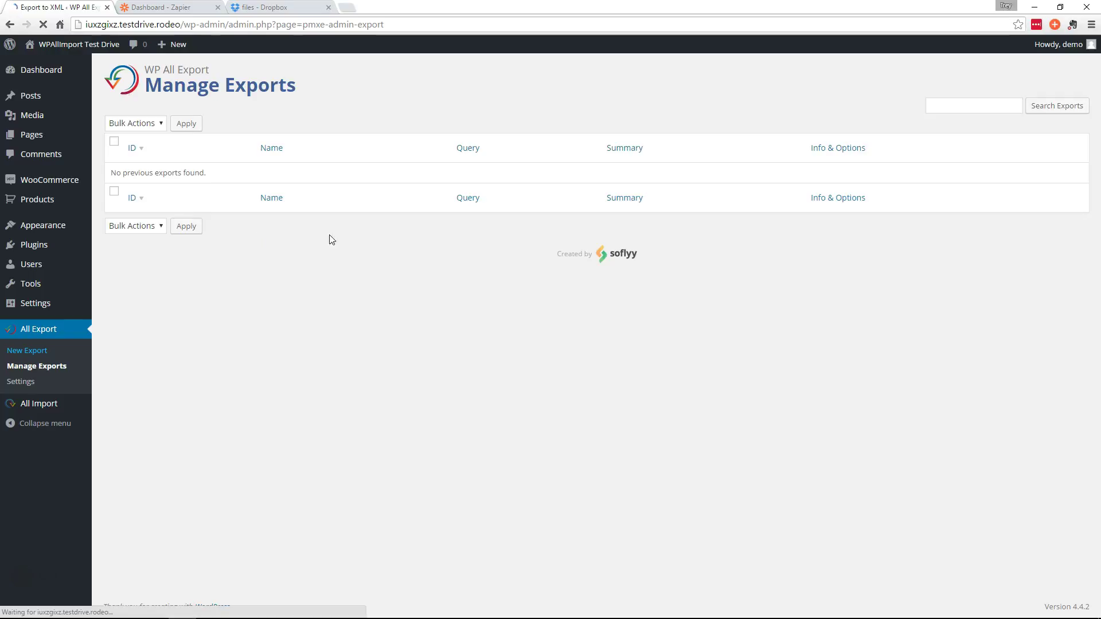
- Choose Users as the post type for a new WP All Export export, queuing 989 users
click(370, 245)
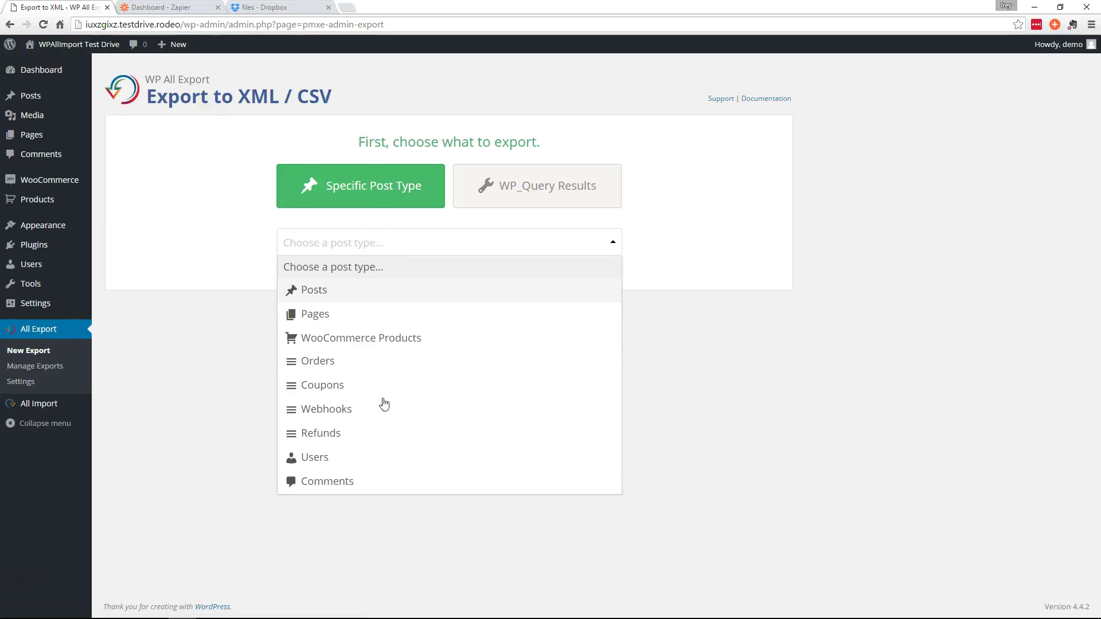
click(332, 458)
click(319, 244)
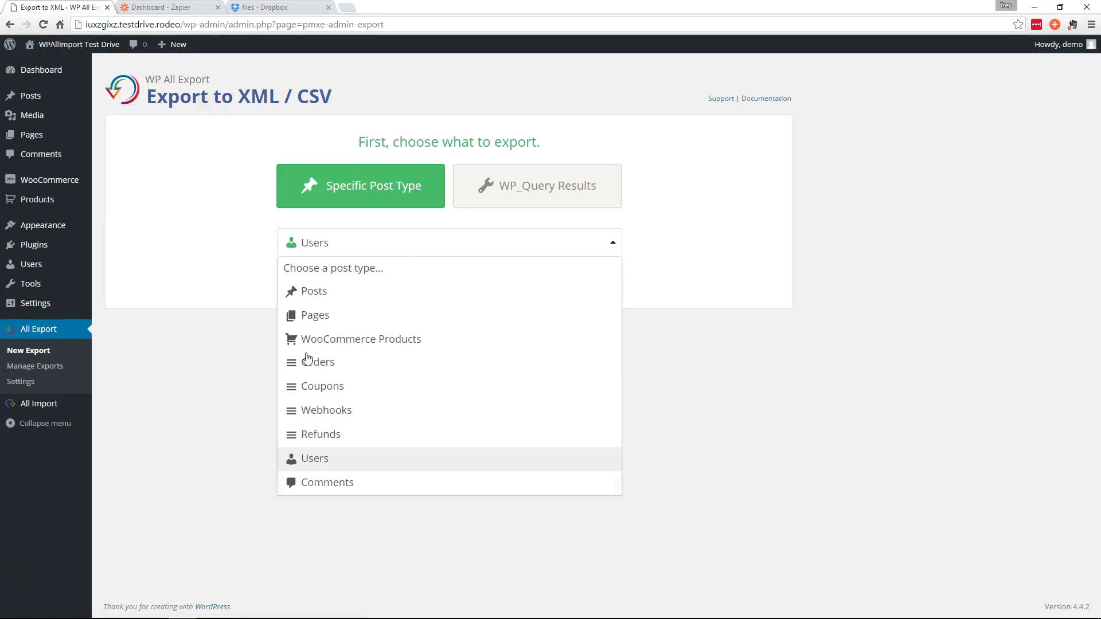
click(341, 463)
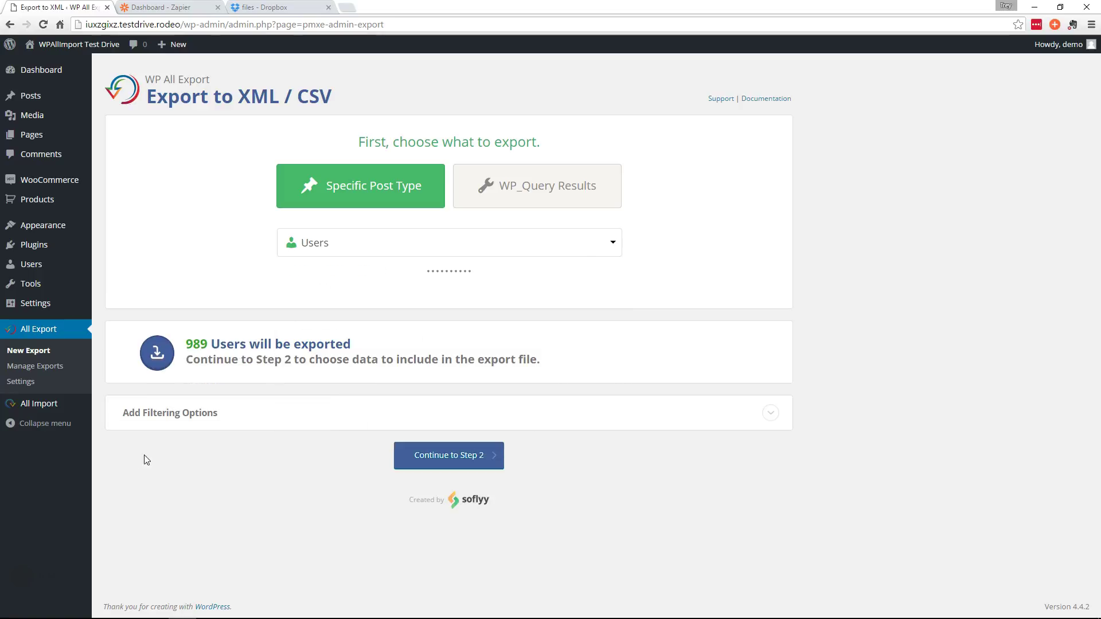
- Keep the preset ID, User Email and User Login fields after reviewing standard and custom fields, then reach Step 3
click(478, 467)
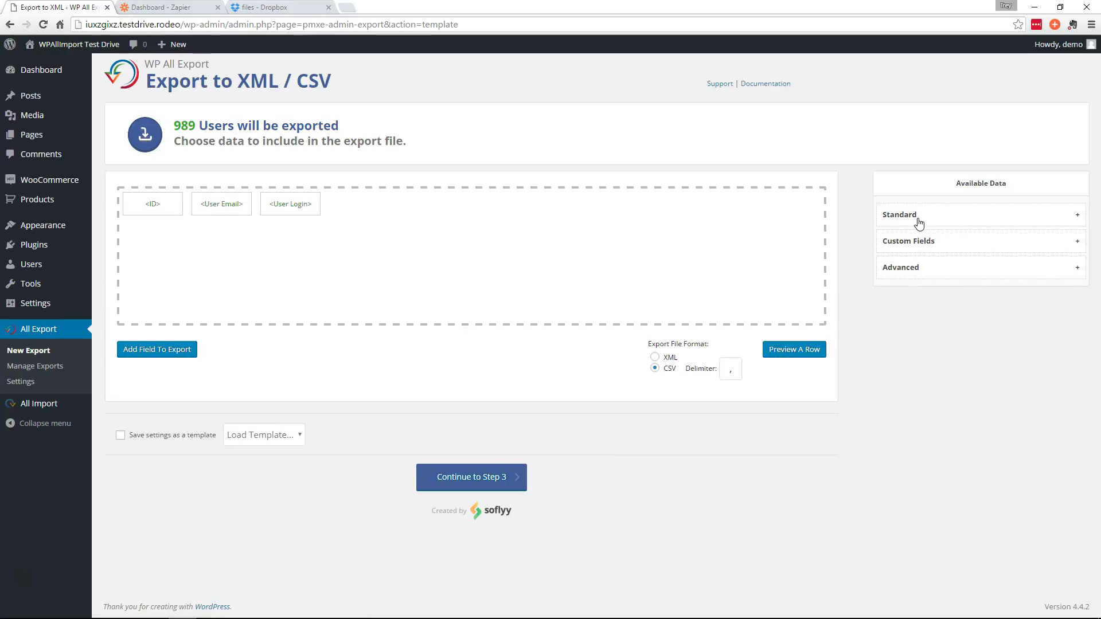
click(888, 216)
click(888, 216)
click(911, 242)
click(929, 245)
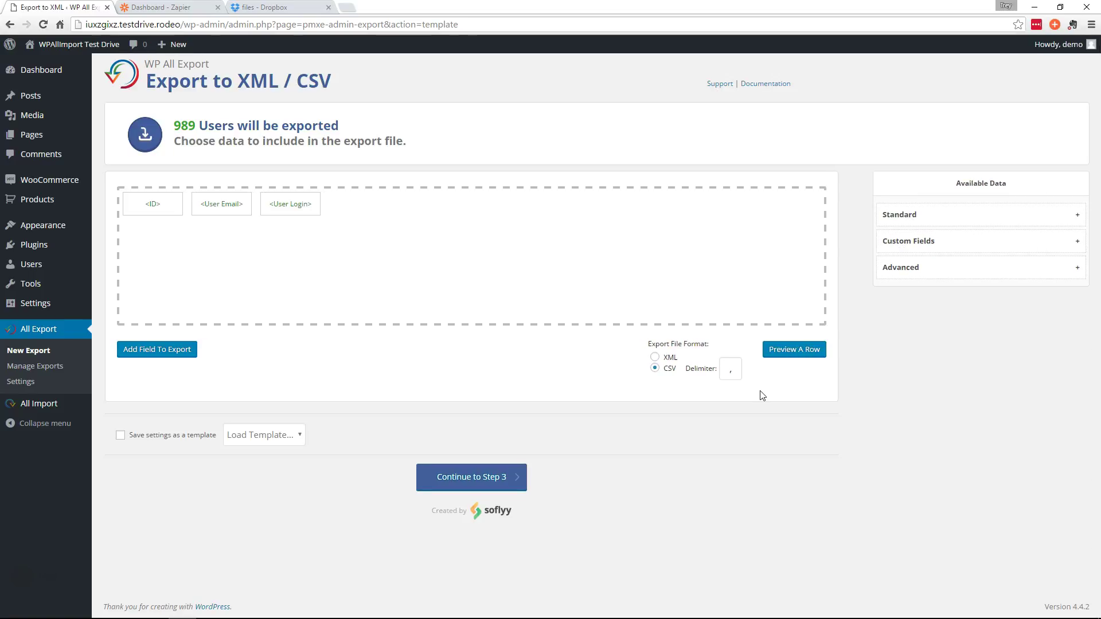
click(461, 490)
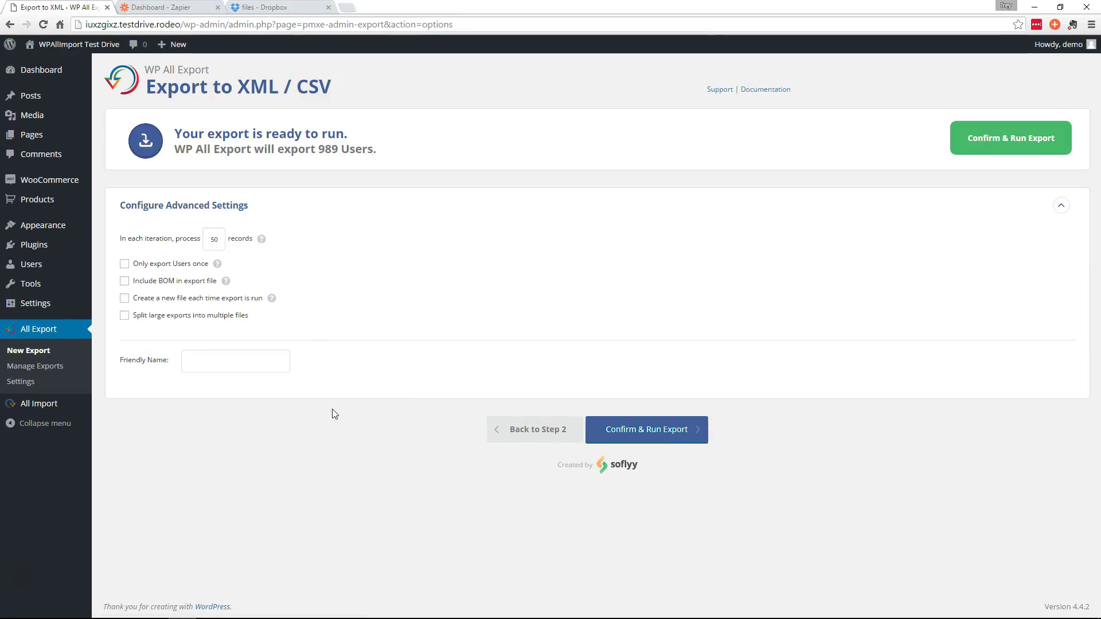
- Give the export the friendly name 'Users Export' and run it
text(Export)
click(642, 434)
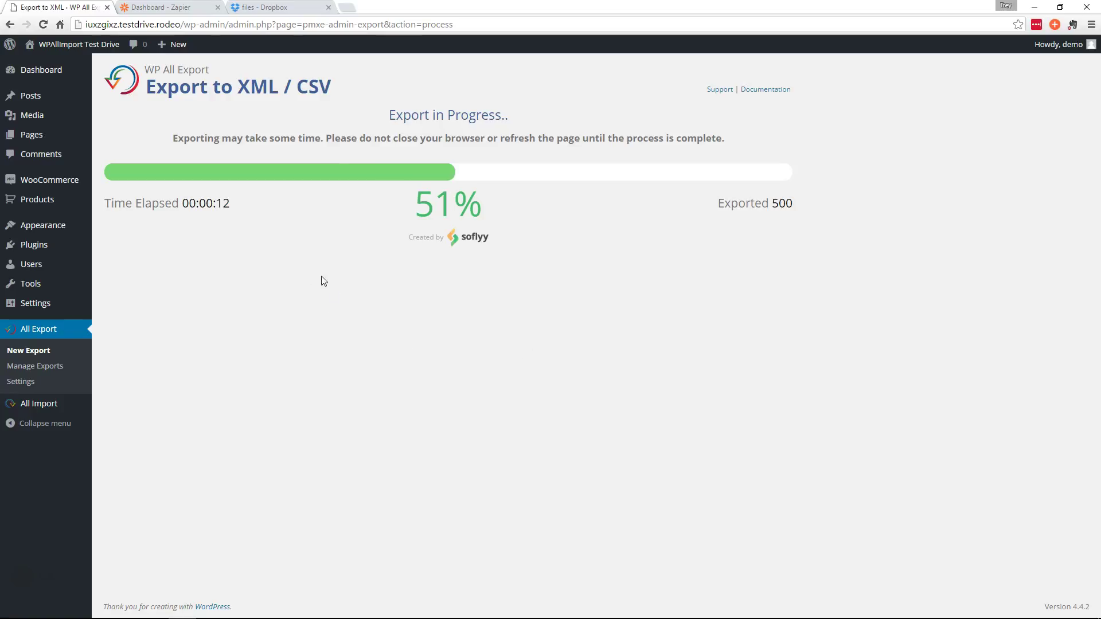
- Create a new Zap triggered by WP All Export Pro's New Export Complete event
key(ctrl+Tab)
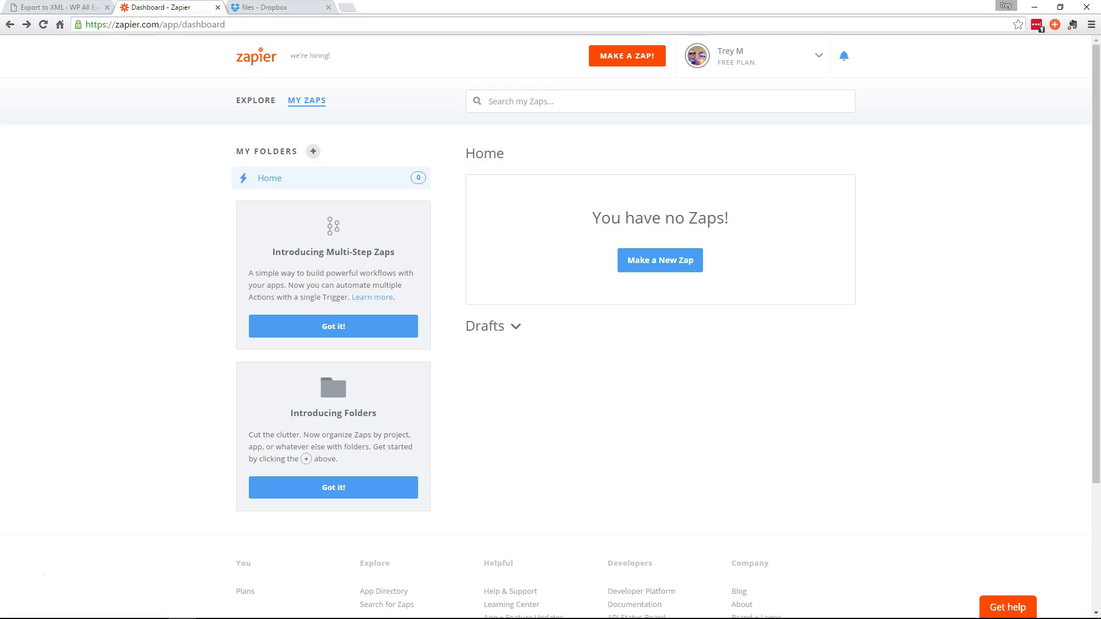
click(665, 267)
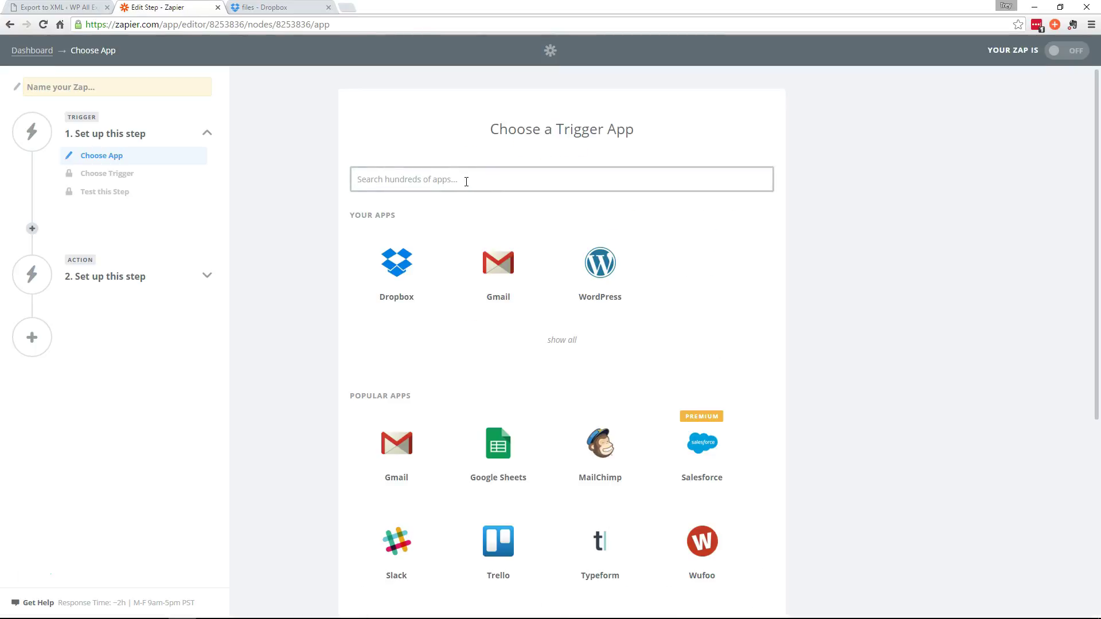
text(wp)
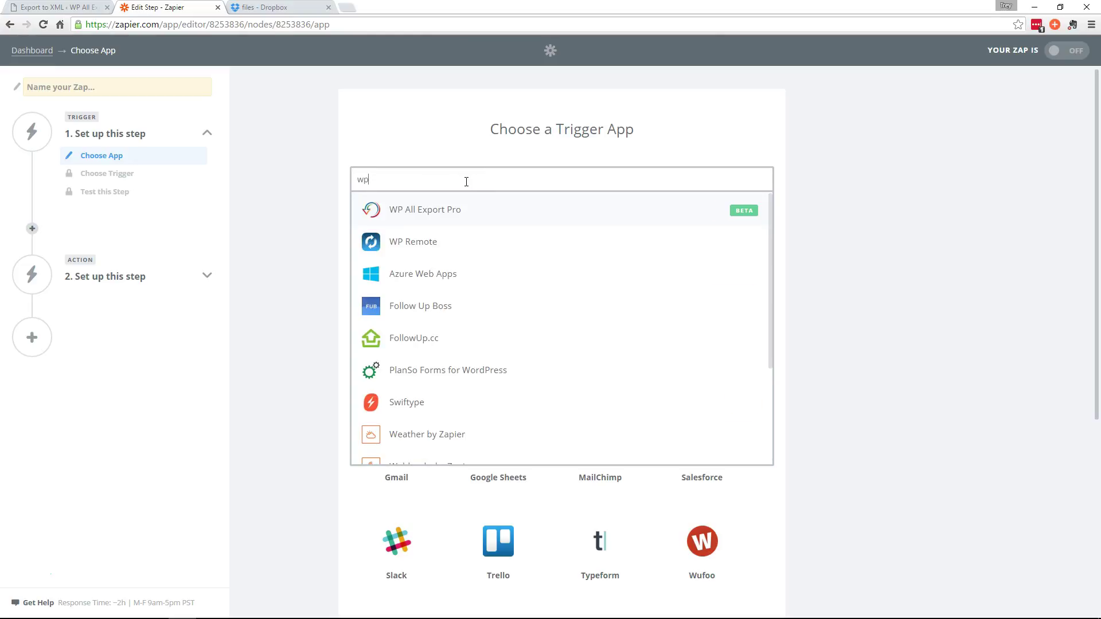
click(451, 216)
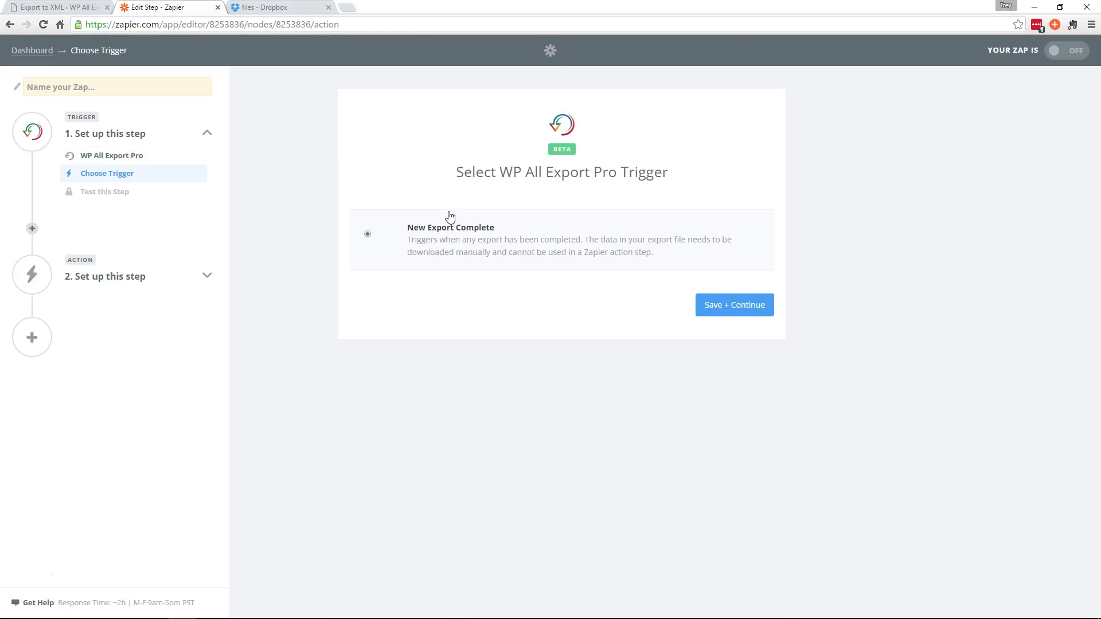
click(743, 315)
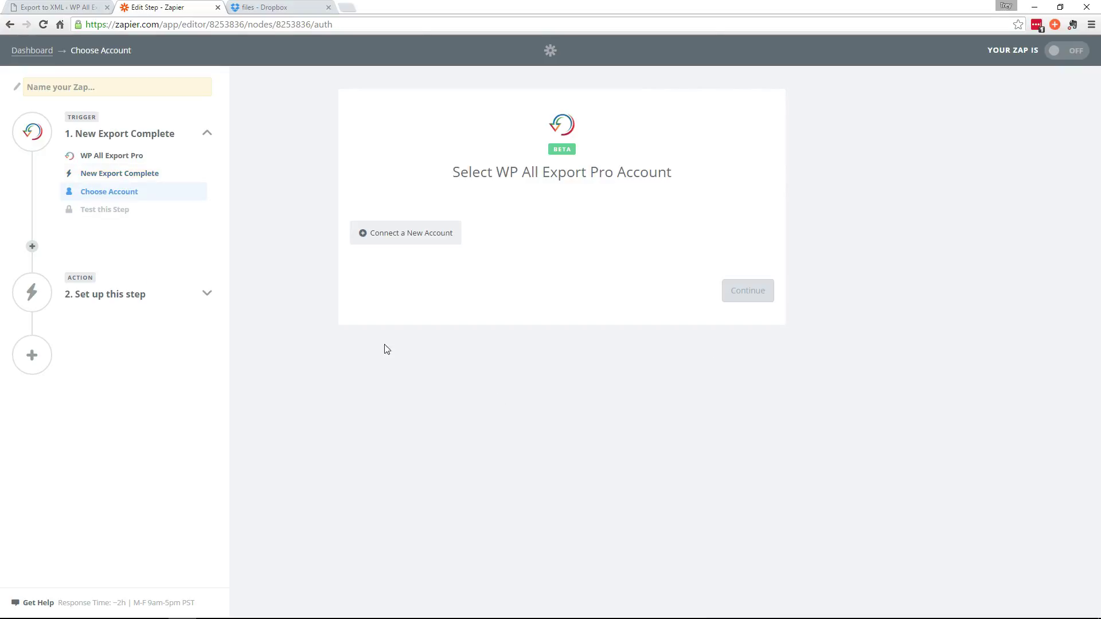
- Start connecting a WP All Export Pro account and copy the WordPress site's domain from the address bar
click(407, 235)
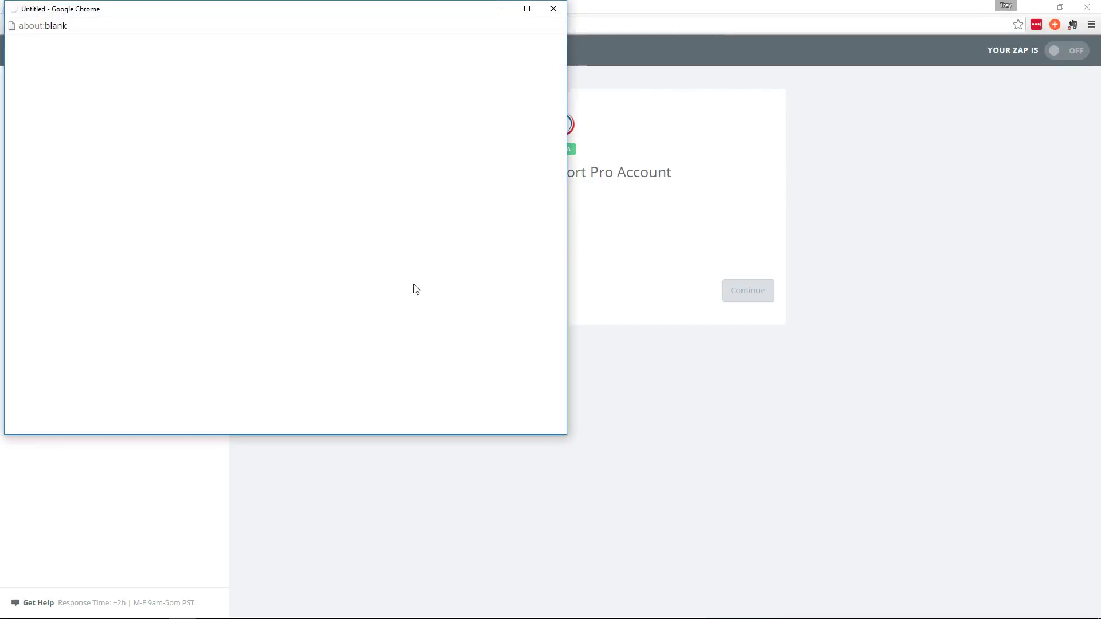
drag(209, 19, 298, 61)
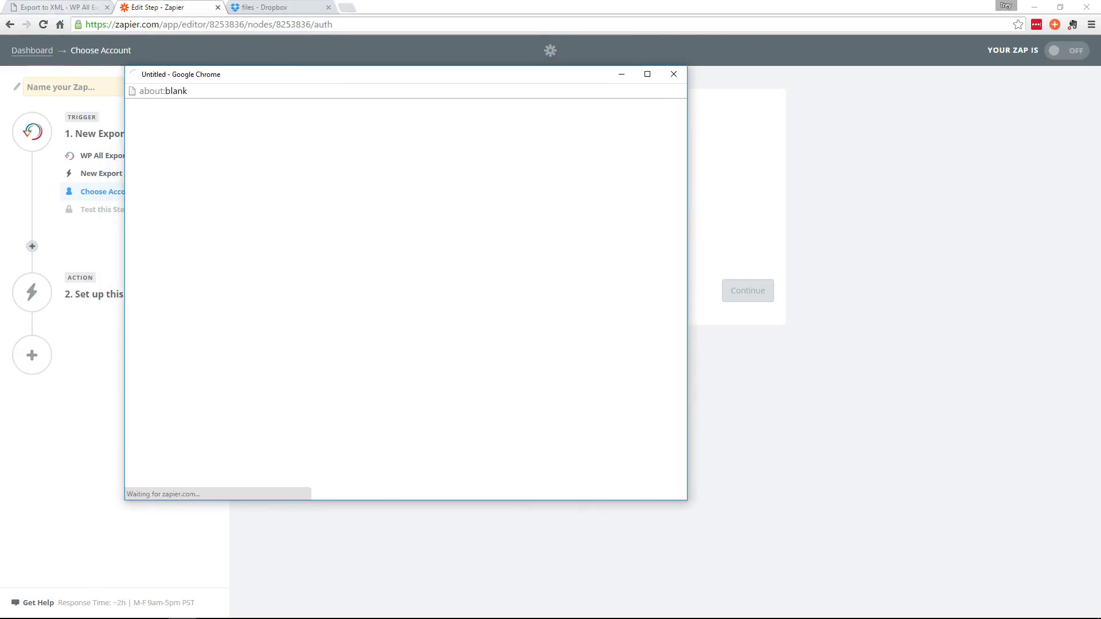
click(55, 7)
click(123, 24)
click(95, 24)
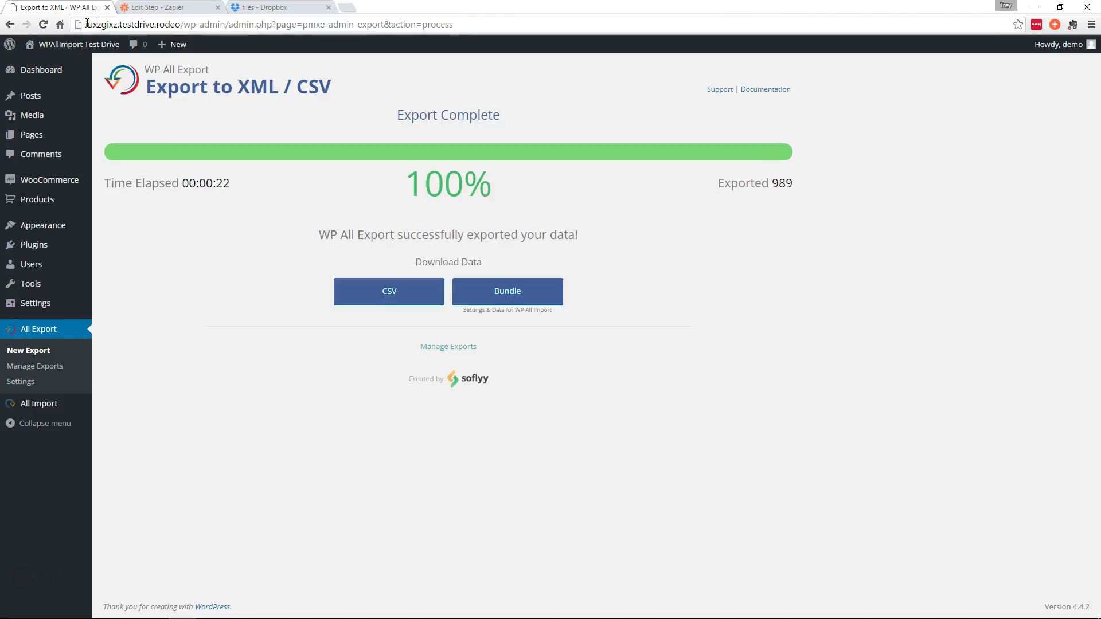
drag(88, 25, 183, 24)
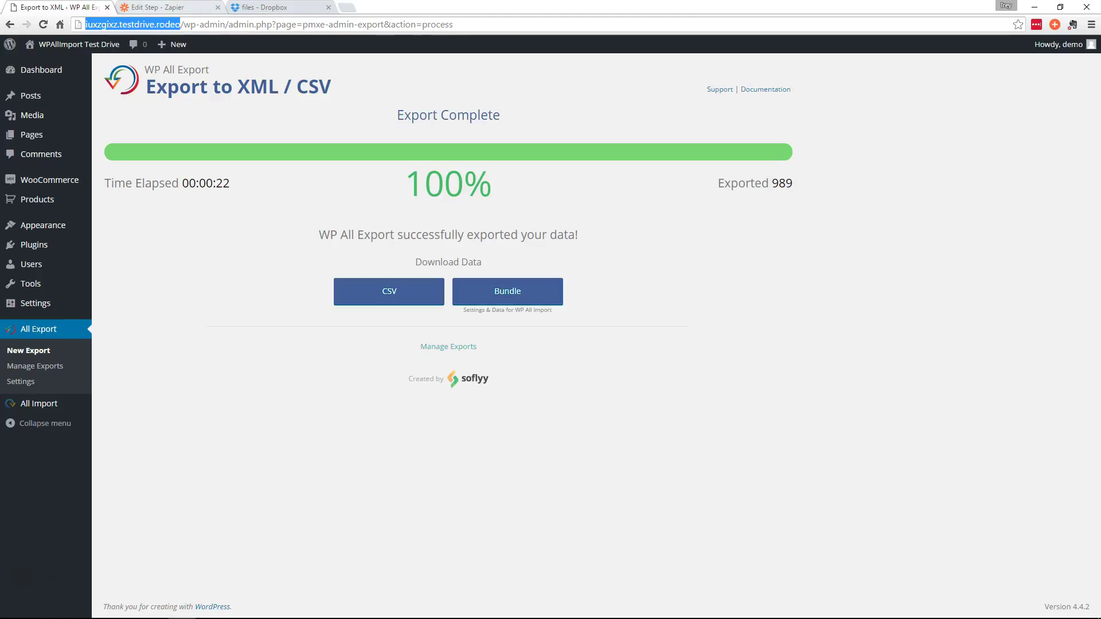
- Paste the site domain into the connection popup's Website URL field
click(190, 611)
click(253, 533)
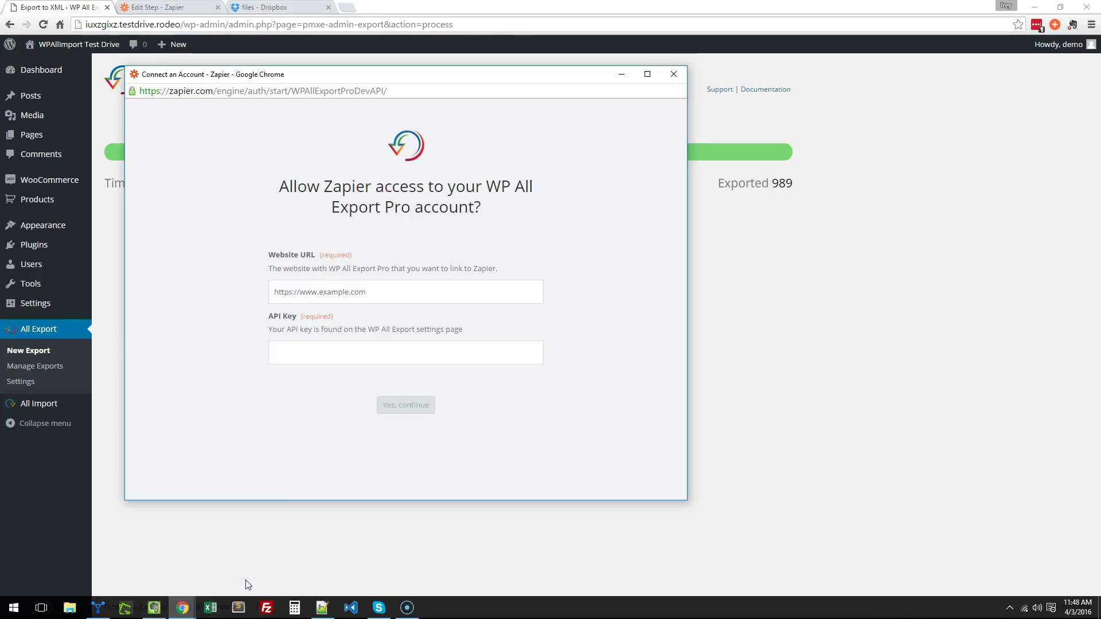
click(373, 296)
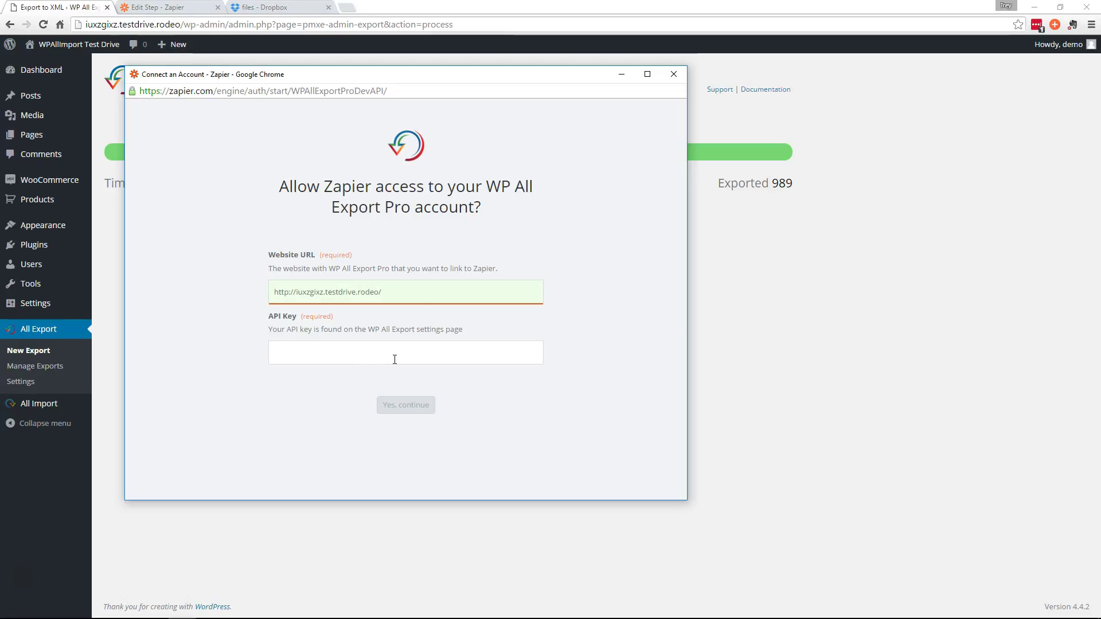
click(319, 353)
click(889, 369)
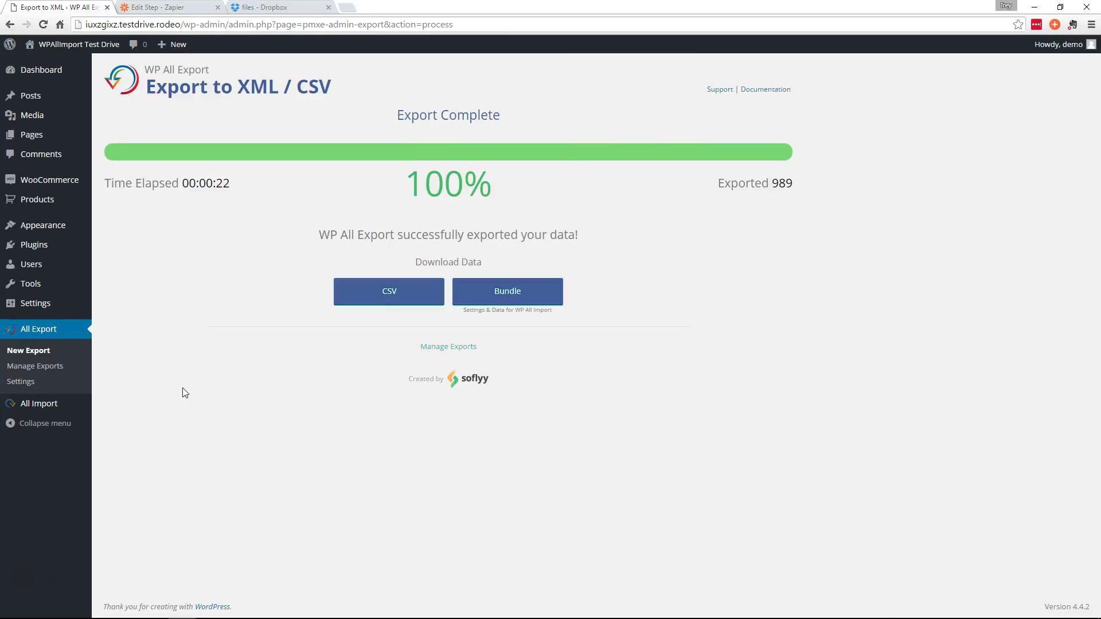
- Copy the Zapier Integration API key from WP All Export Settings into the popup and test the connection
click(18, 383)
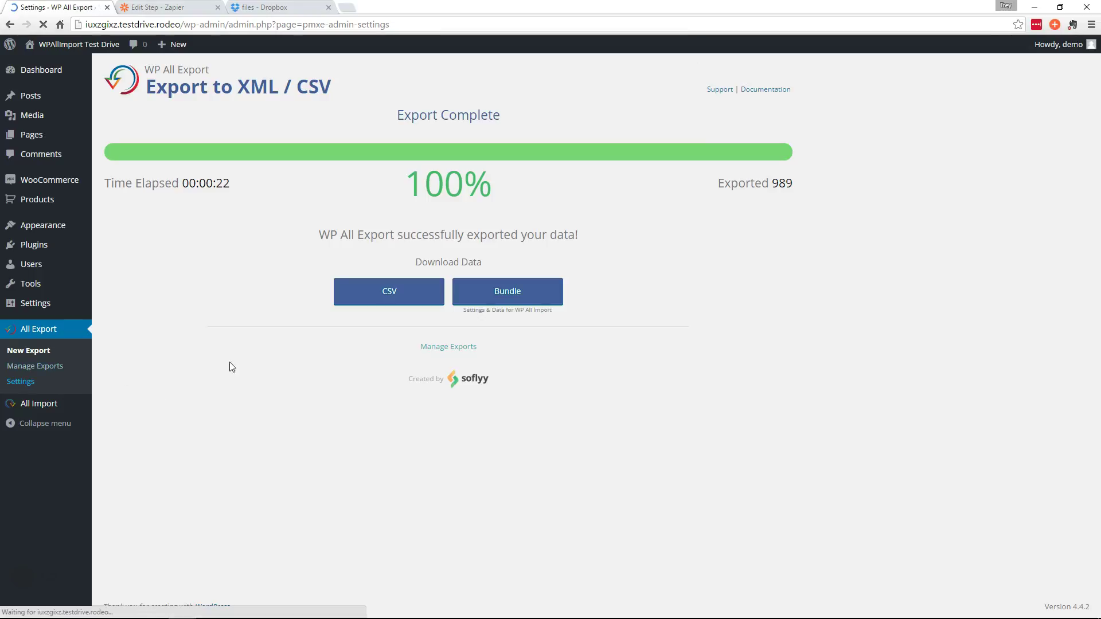
scroll(396, 487, down, 3)
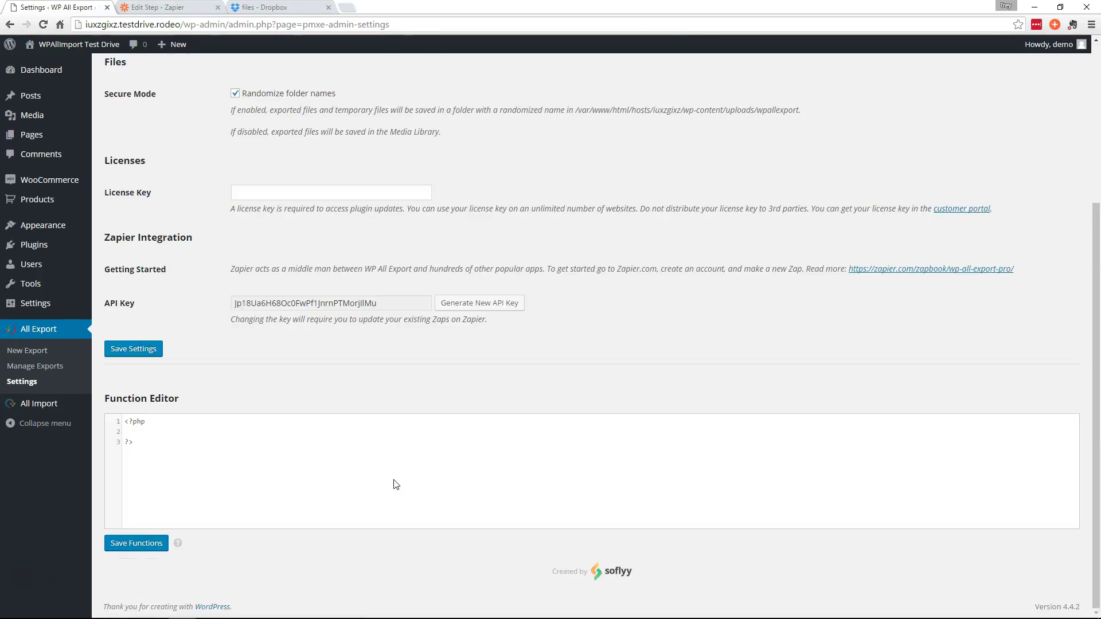
drag(395, 306, 241, 306)
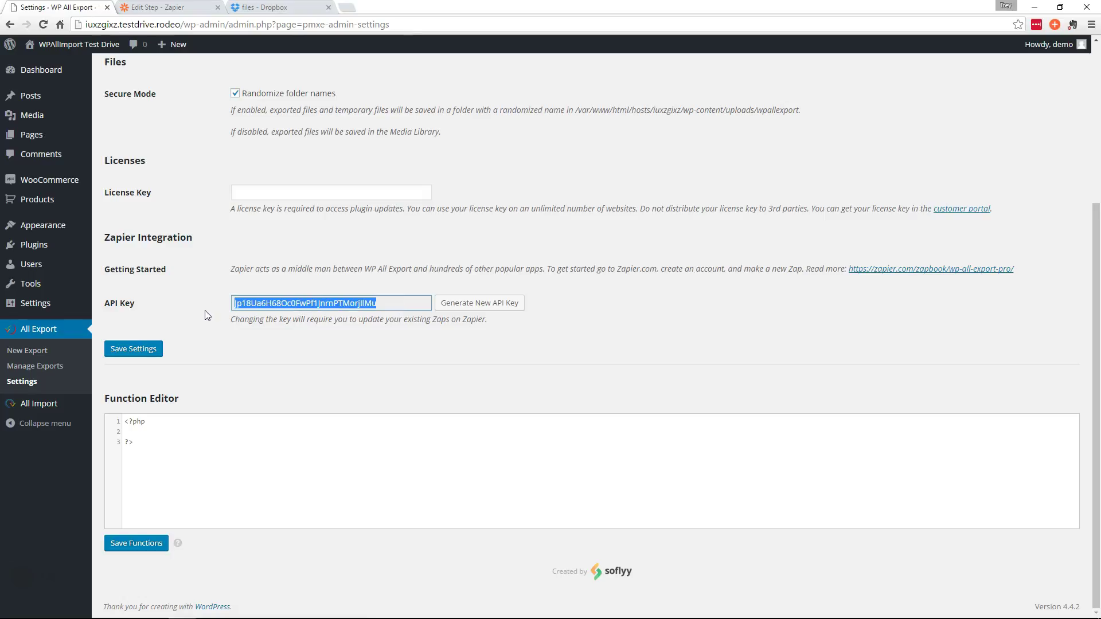
click(181, 608)
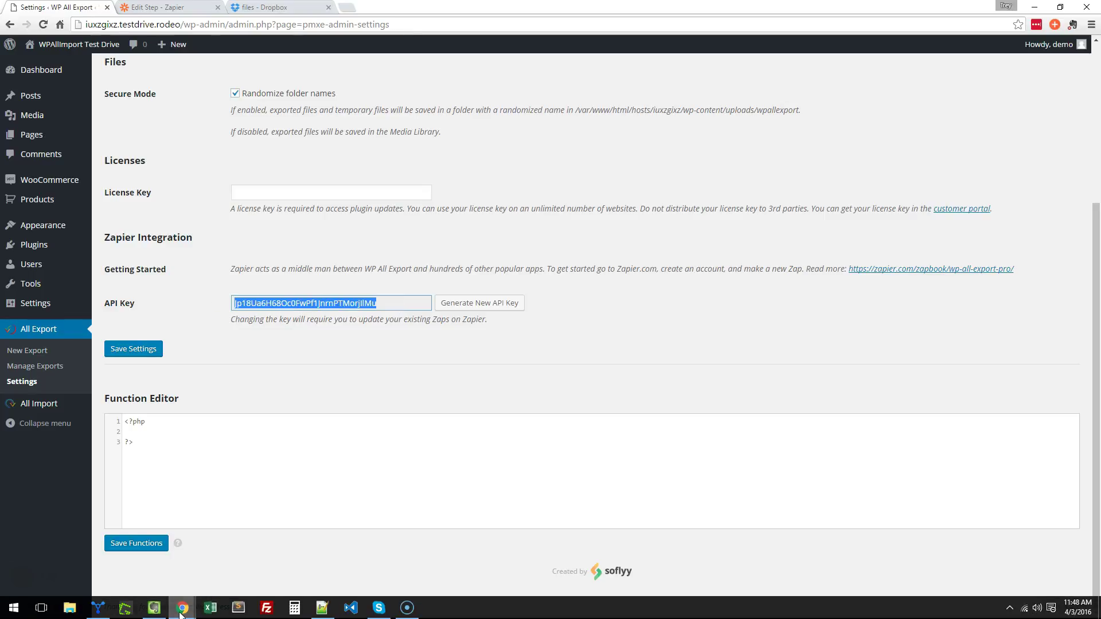
click(249, 547)
key(ctrl+v)
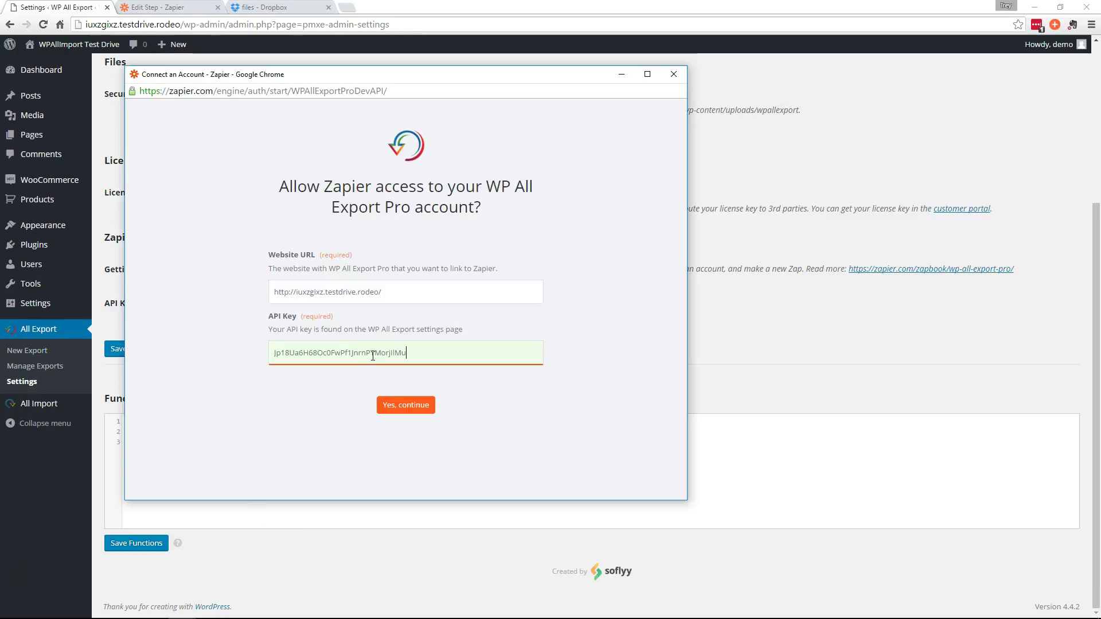
click(406, 413)
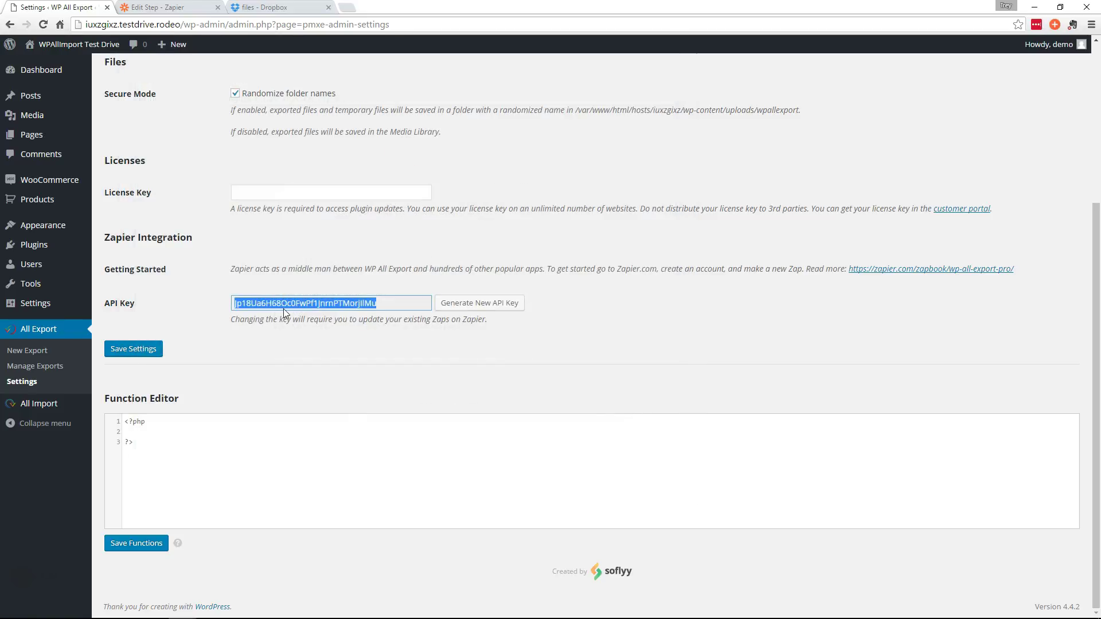
key(ctrl+Tab)
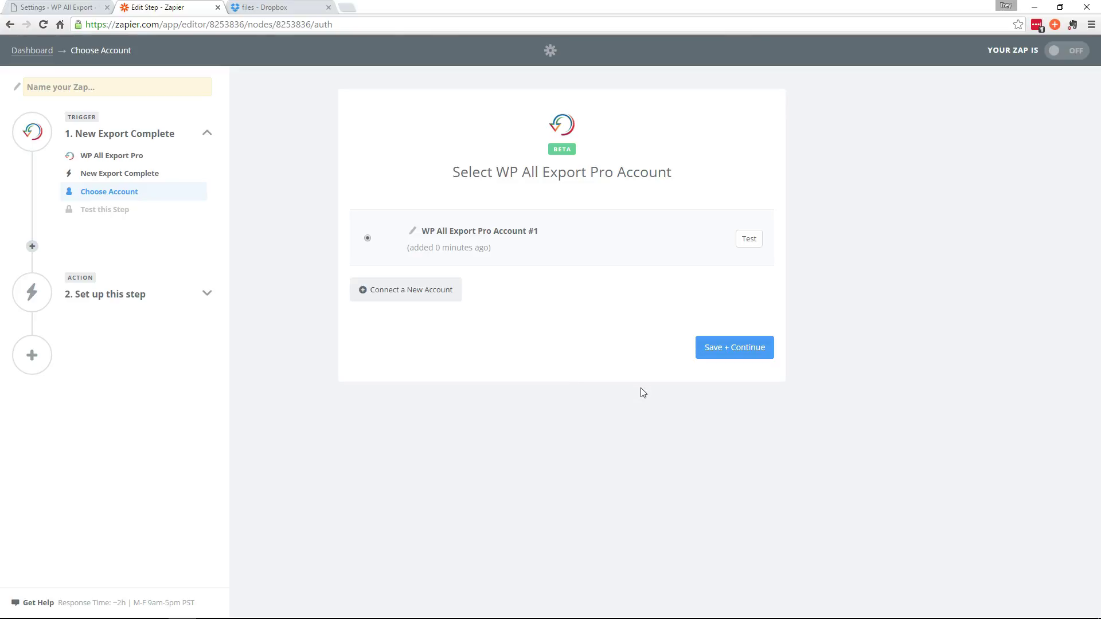
- Save WP All Export Pro Account #1, fetch an existing export as the trigger test, and continue
click(725, 355)
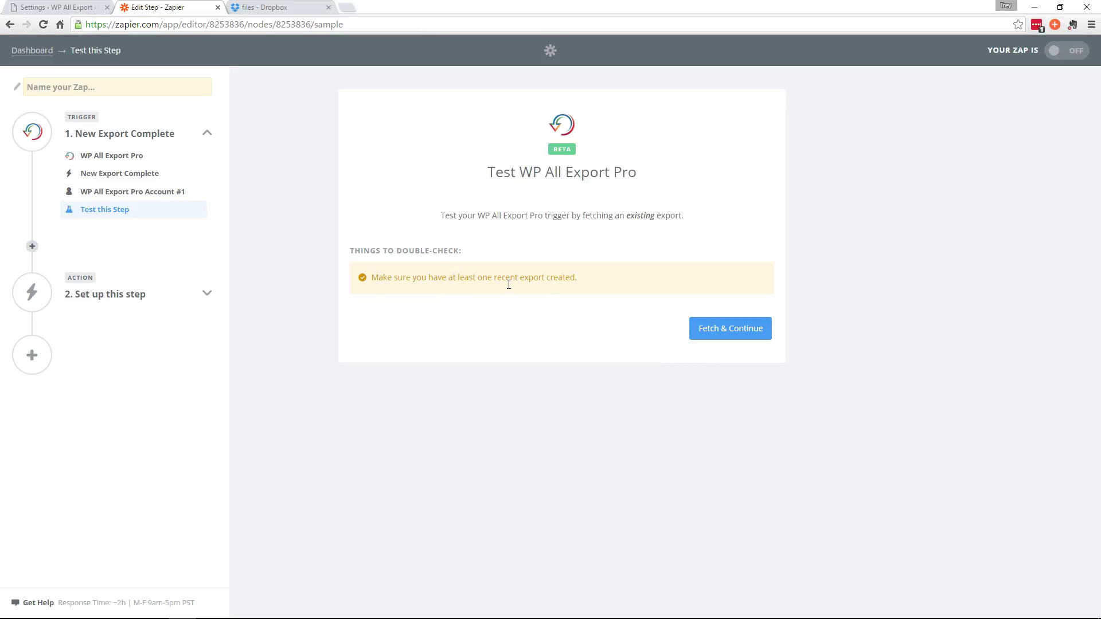
click(751, 333)
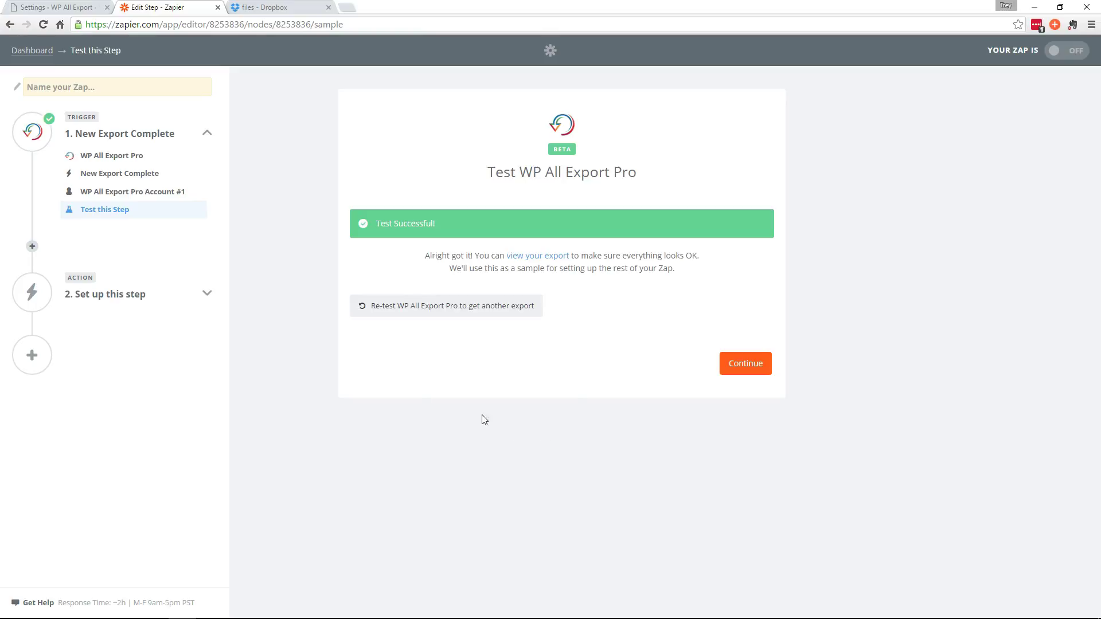
click(750, 371)
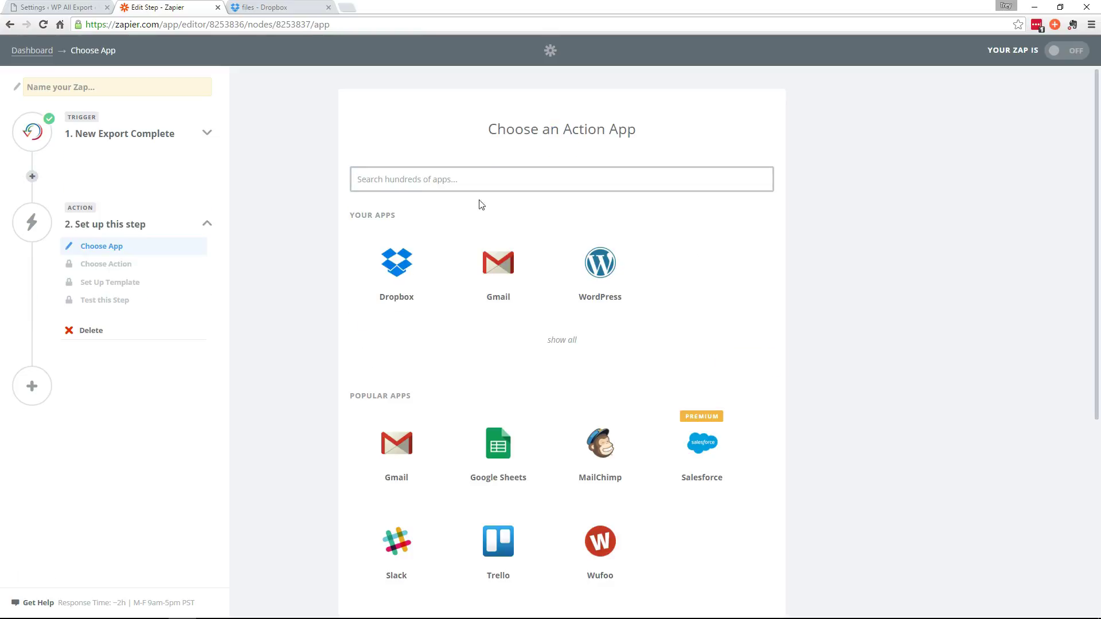
- Set the action to Dropbox Upload File using the existing Dropbox Account #1
click(395, 278)
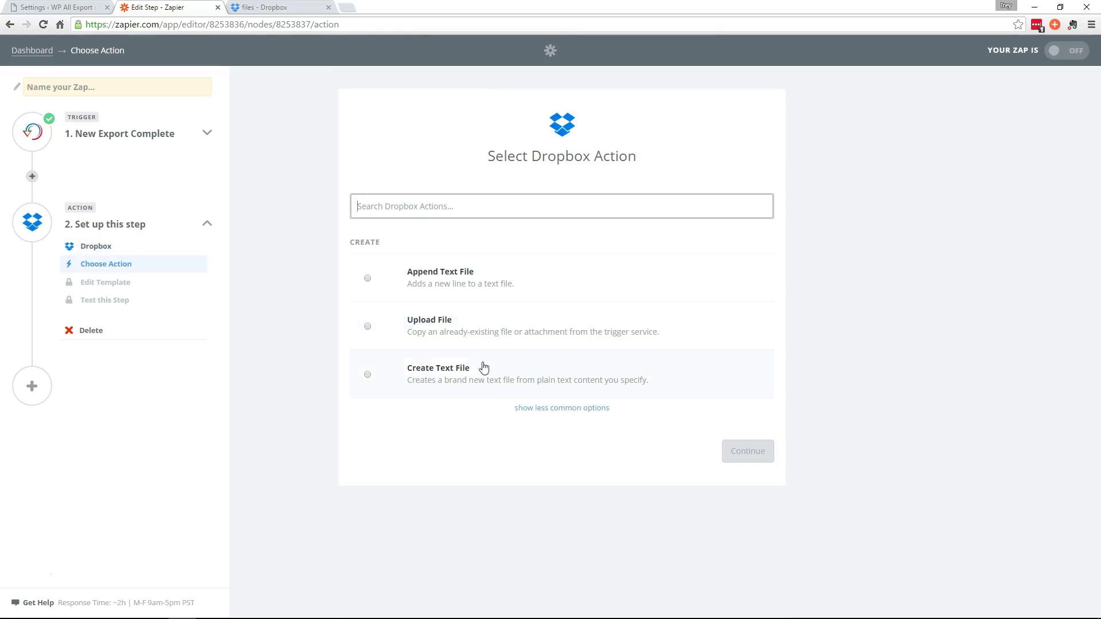
click(434, 327)
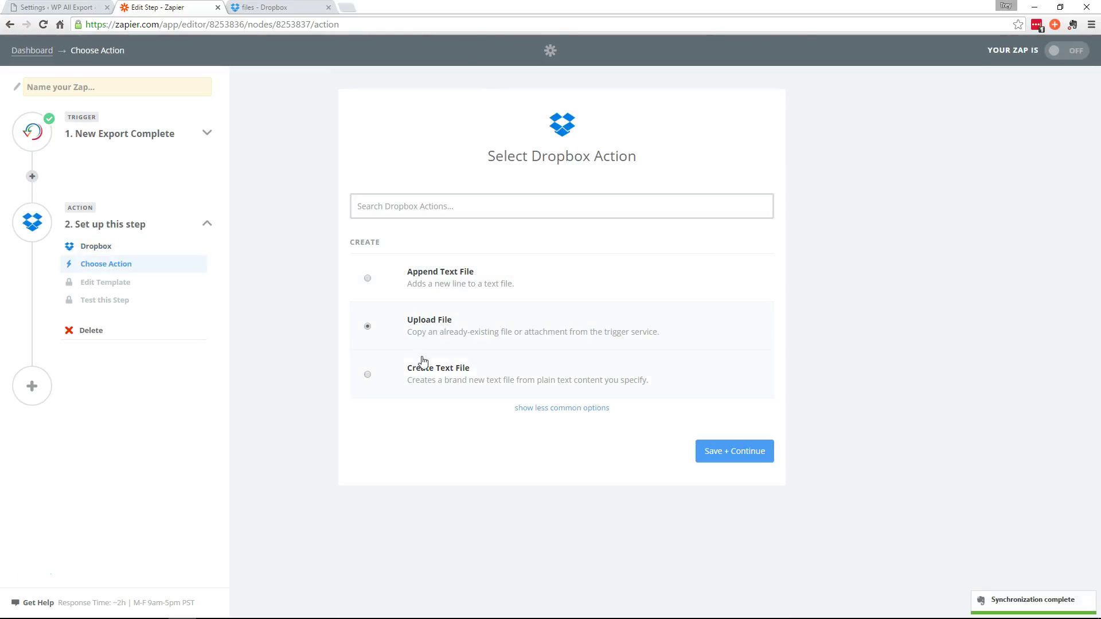
click(748, 456)
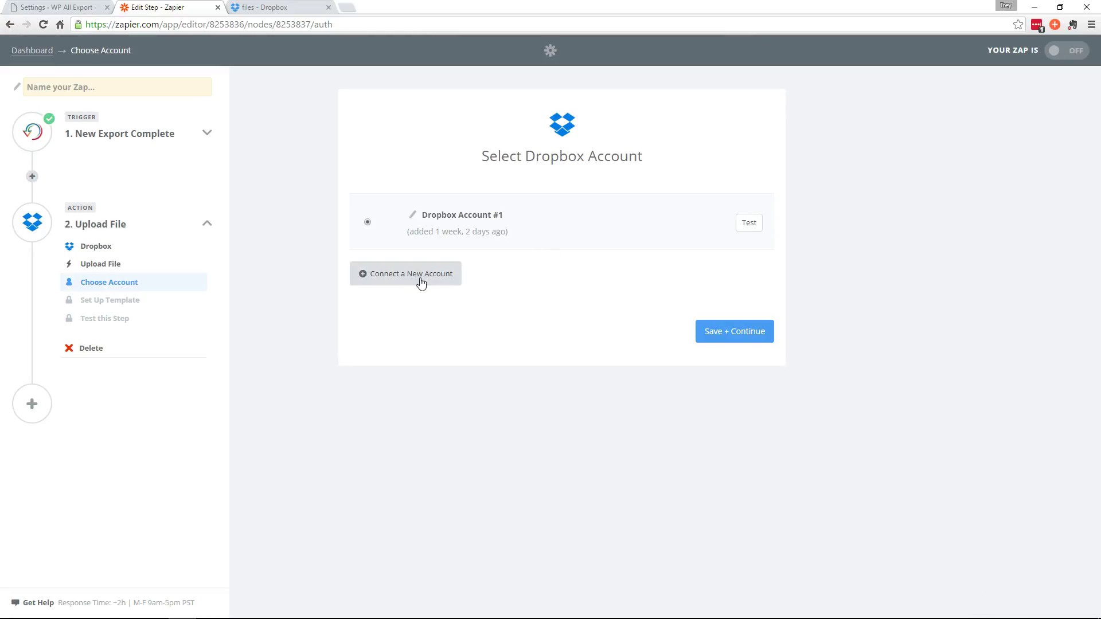
click(728, 333)
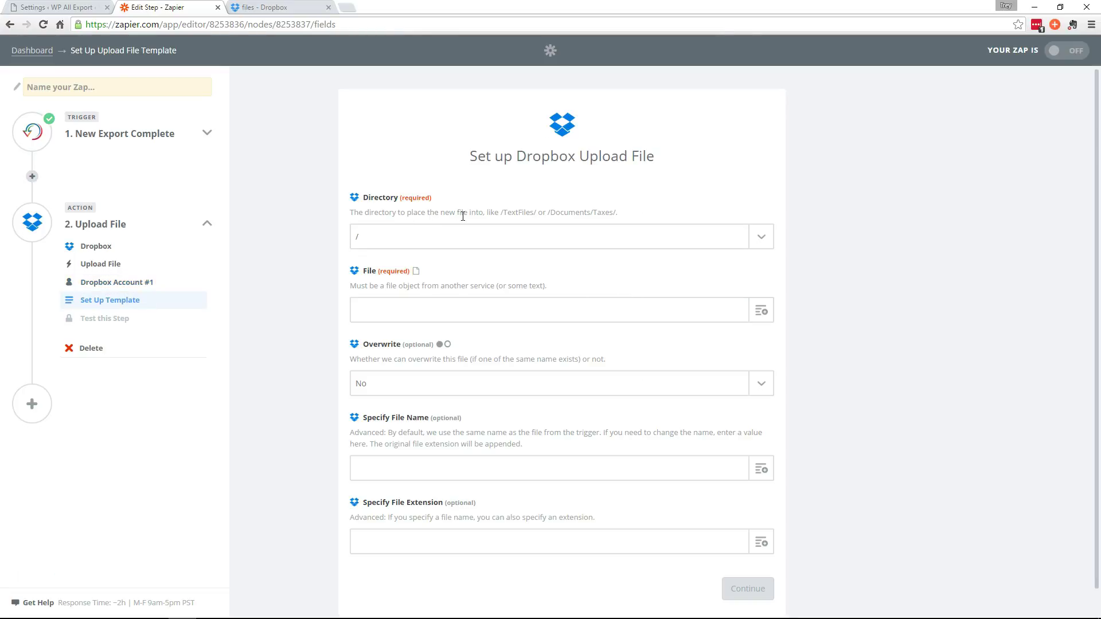
- Set the Dropbox upload directory to /Public/files
click(631, 241)
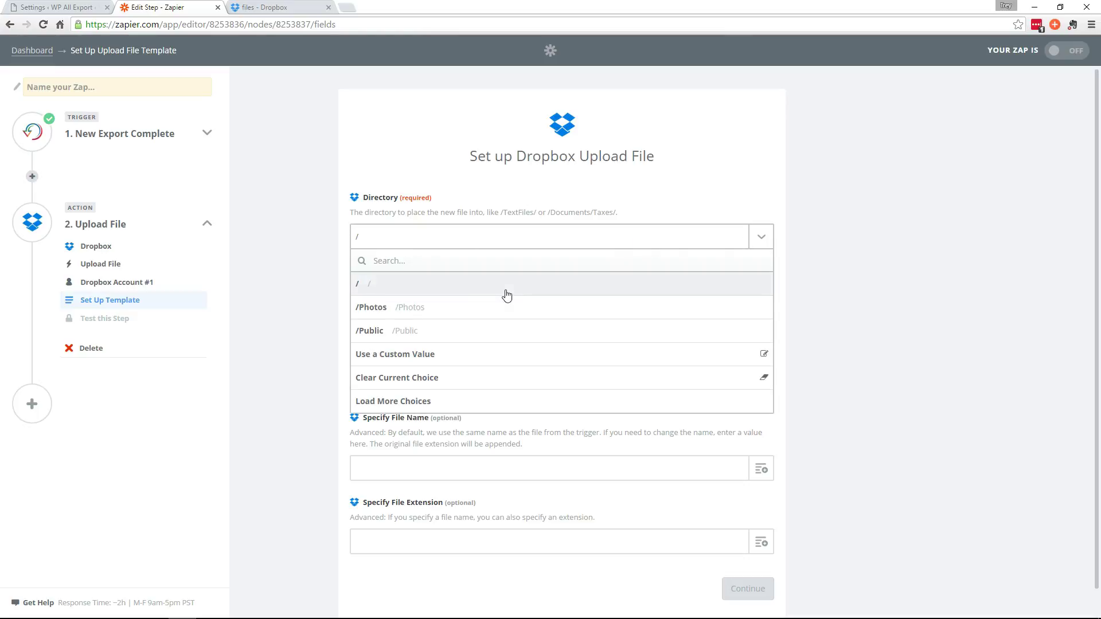
click(435, 337)
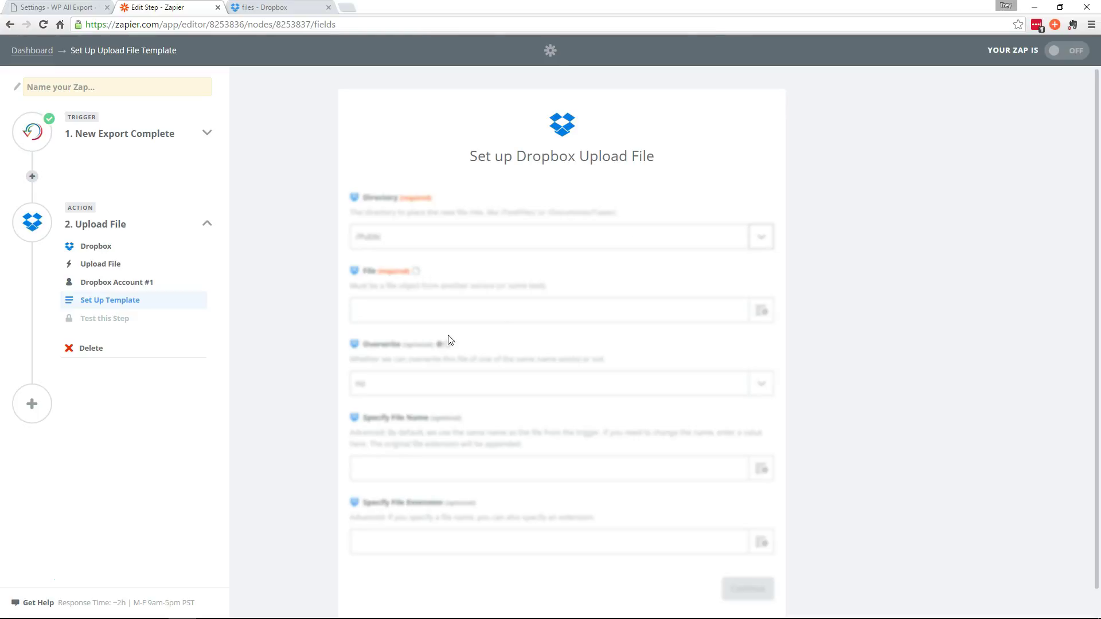
click(478, 241)
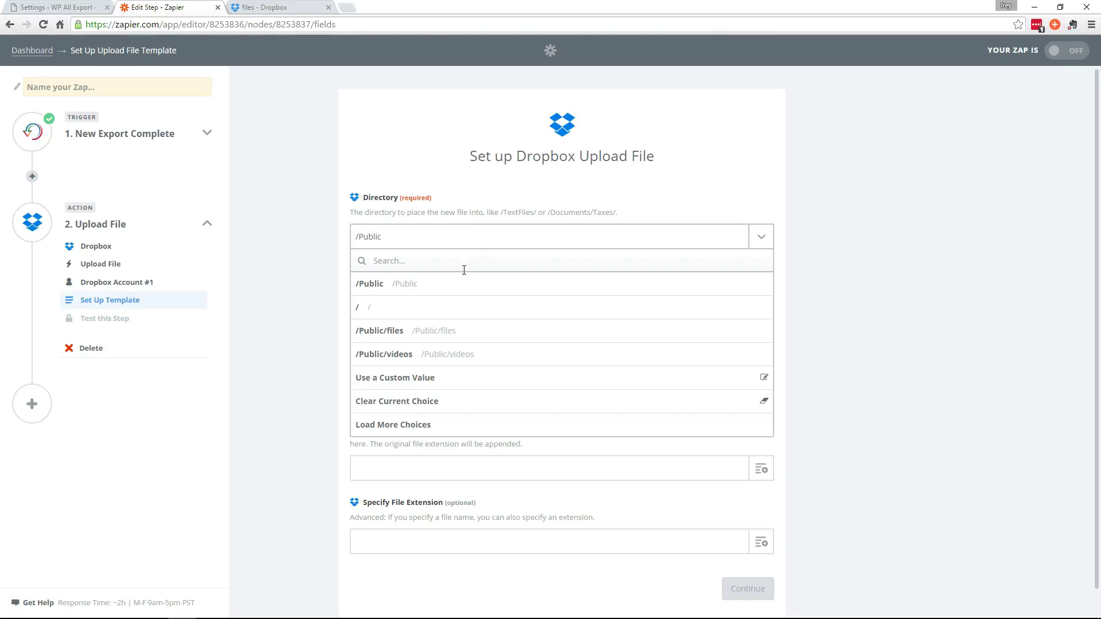
click(411, 331)
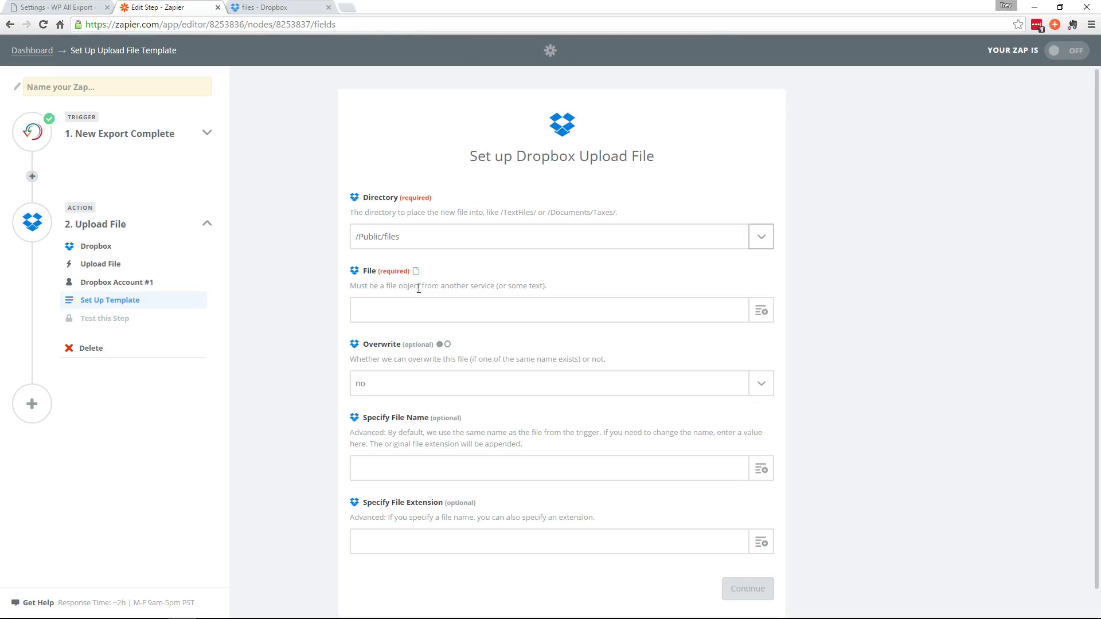
- Use the Step 1 Export File URL as the uploaded file and save the settings
click(762, 310)
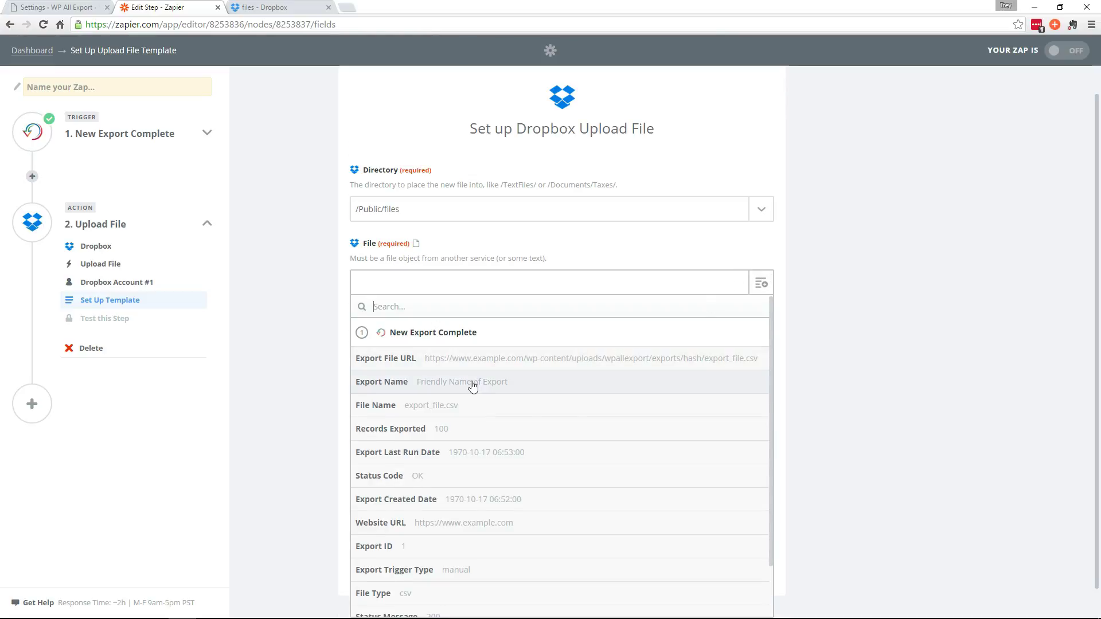
click(418, 364)
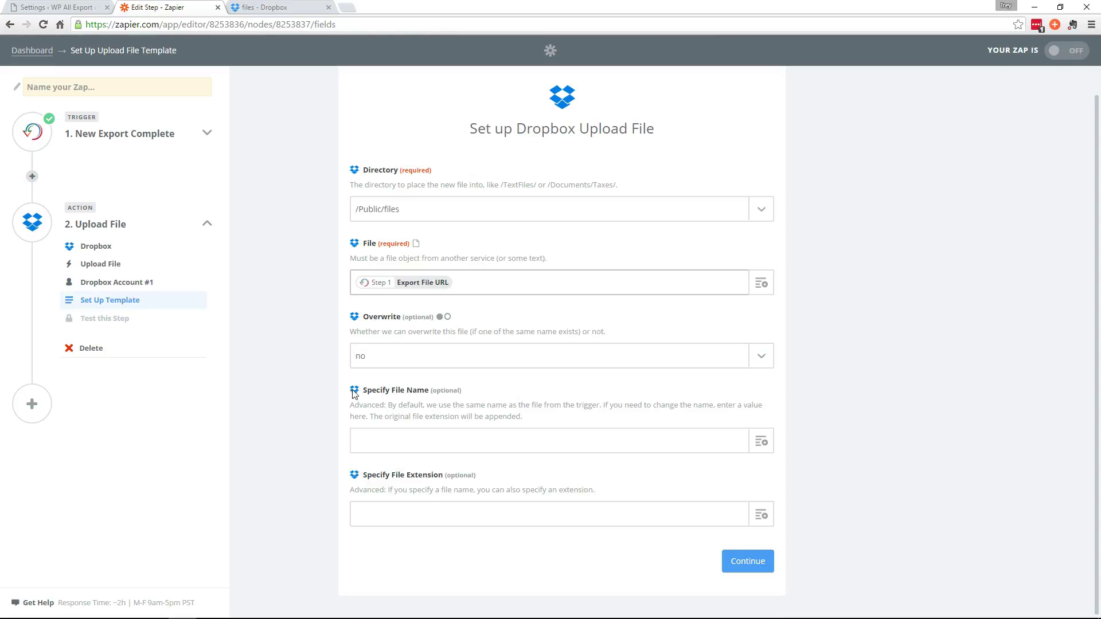
click(740, 566)
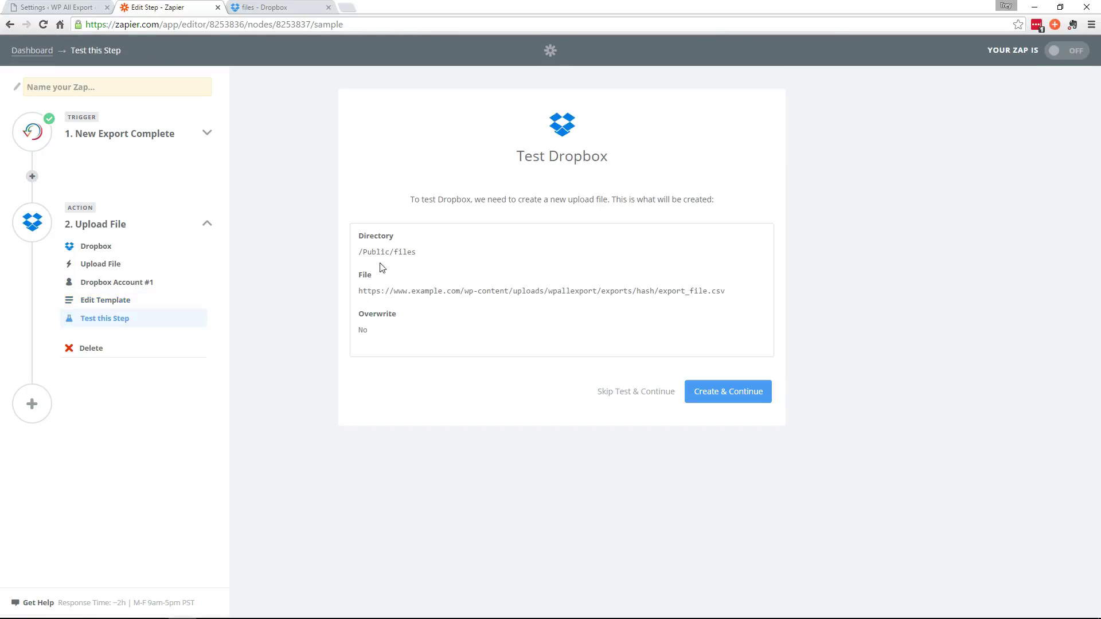
- Skip the Dropbox test, name the Zap 'Users Export' and switch it ON
click(634, 396)
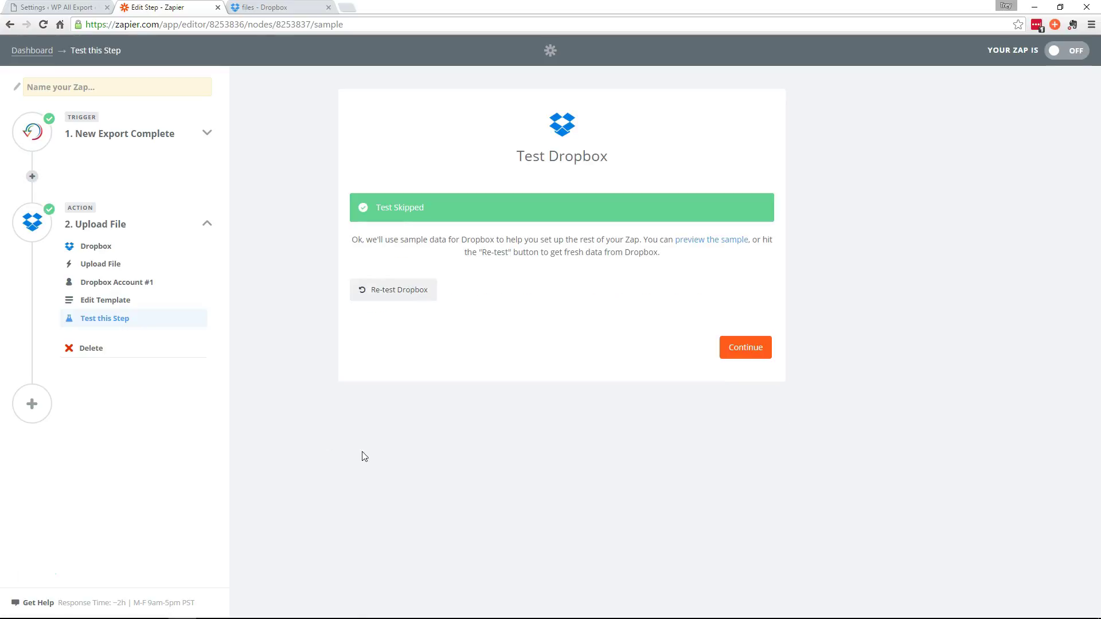
click(739, 347)
click(559, 234)
text(Users Export)
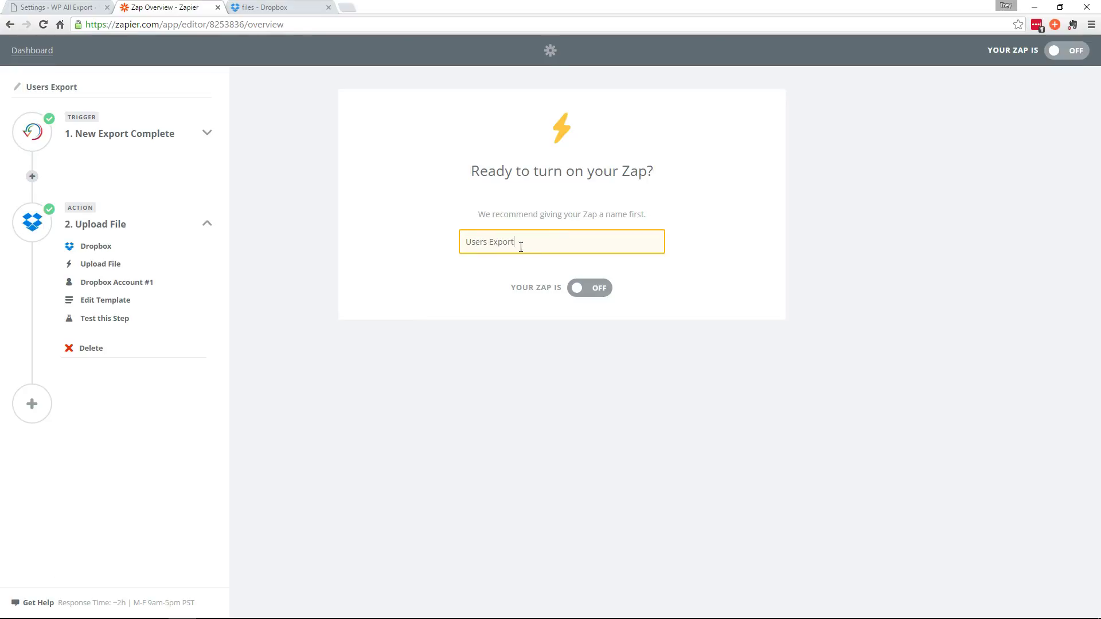
click(582, 281)
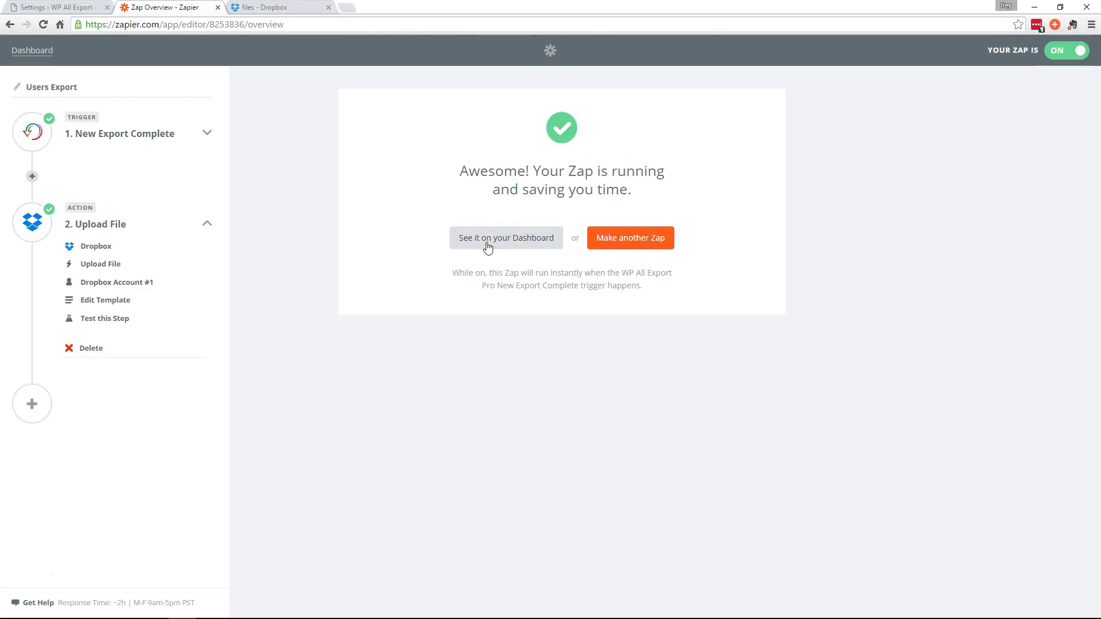
- Confirm the Dropbox /Public/files folder is still empty before rerunning the export
click(487, 245)
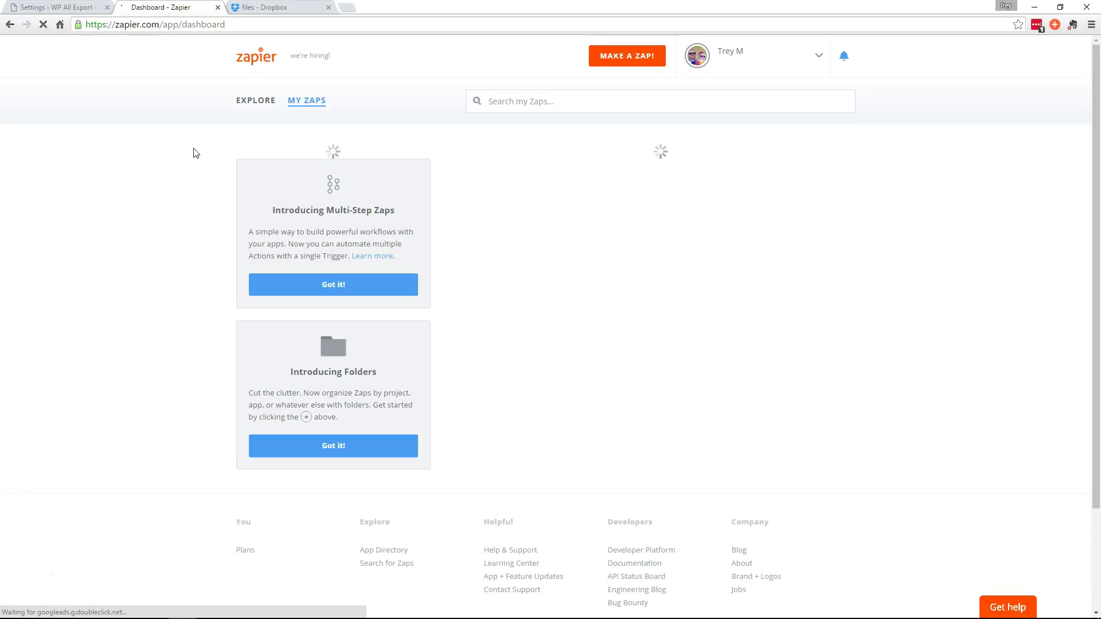
click(48, 11)
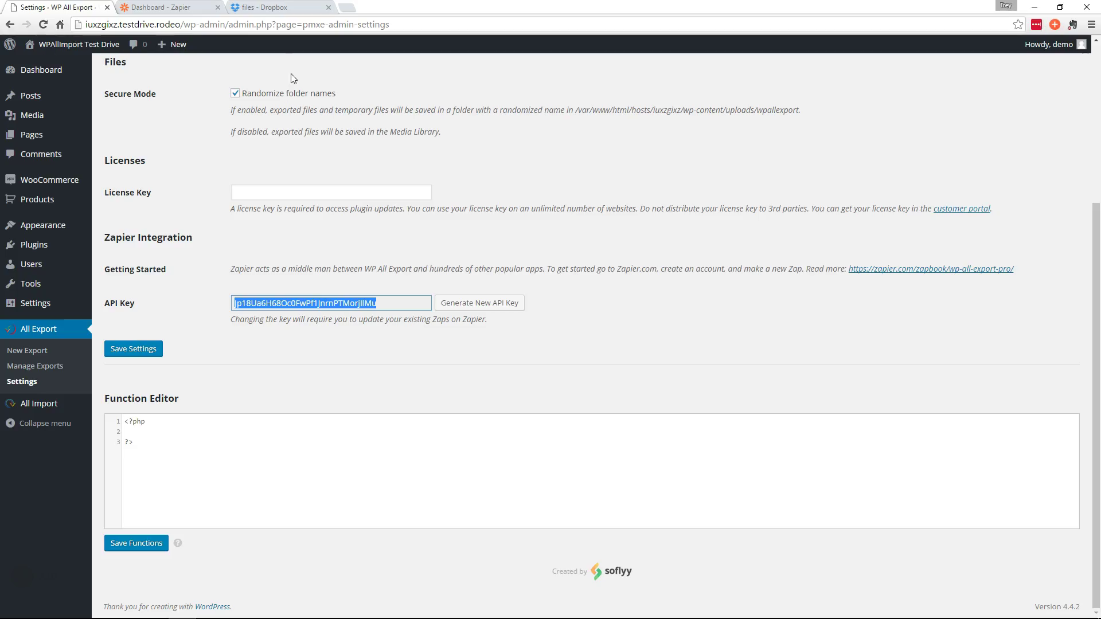
key(ctrl+3)
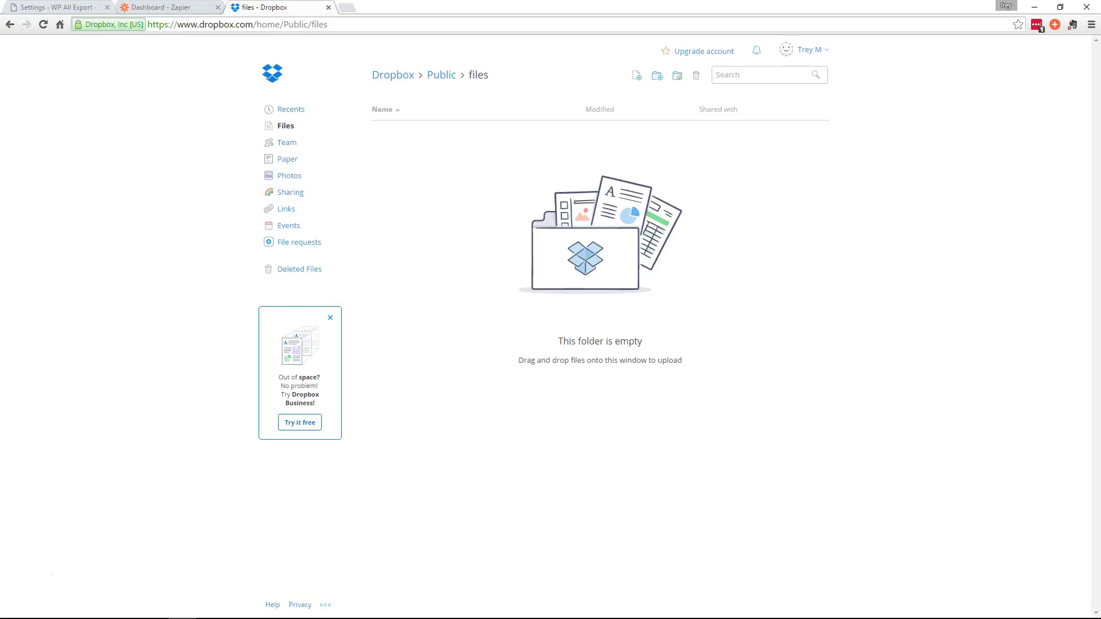
key(ctrl+1)
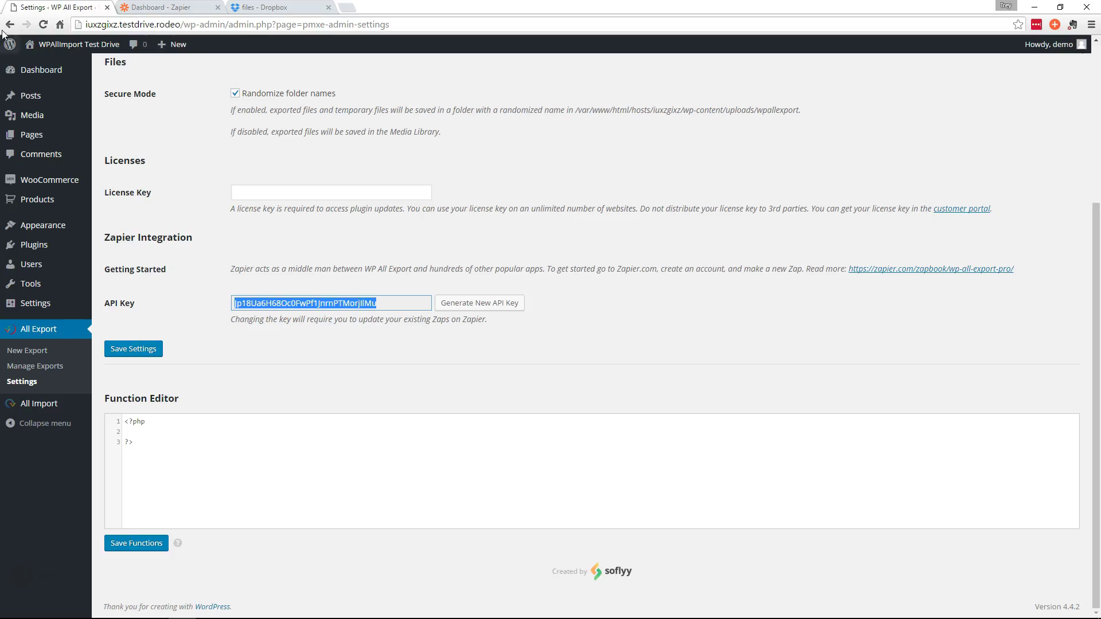
- Rerun the Users Export from Manage Exports and verify Users-Export.csv appears in Dropbox /Public/files
click(33, 367)
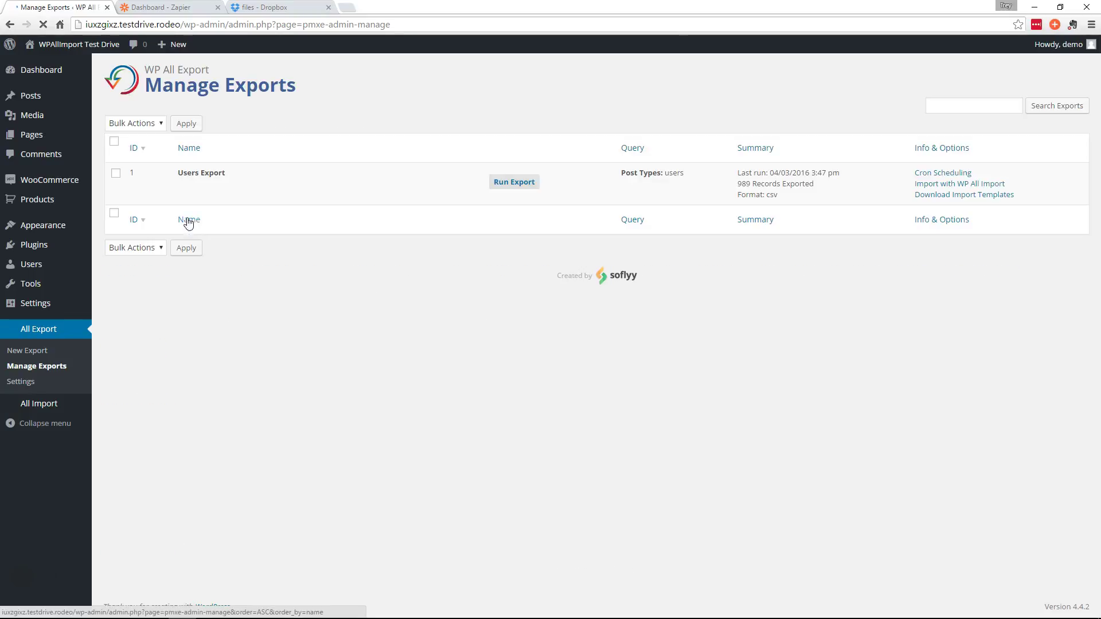
click(522, 184)
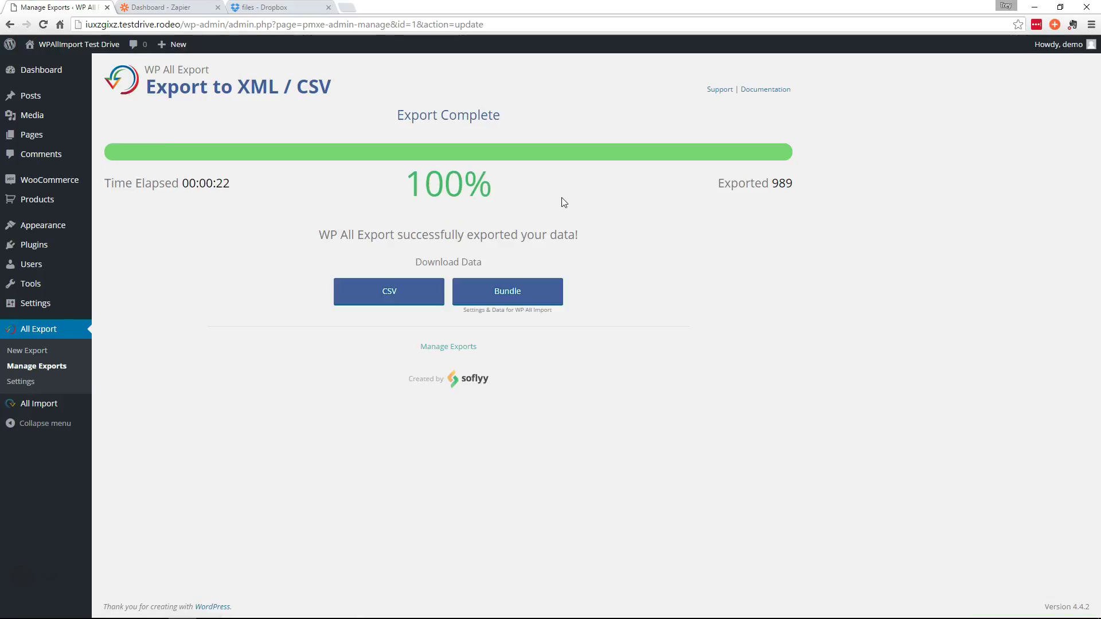
click(255, 8)
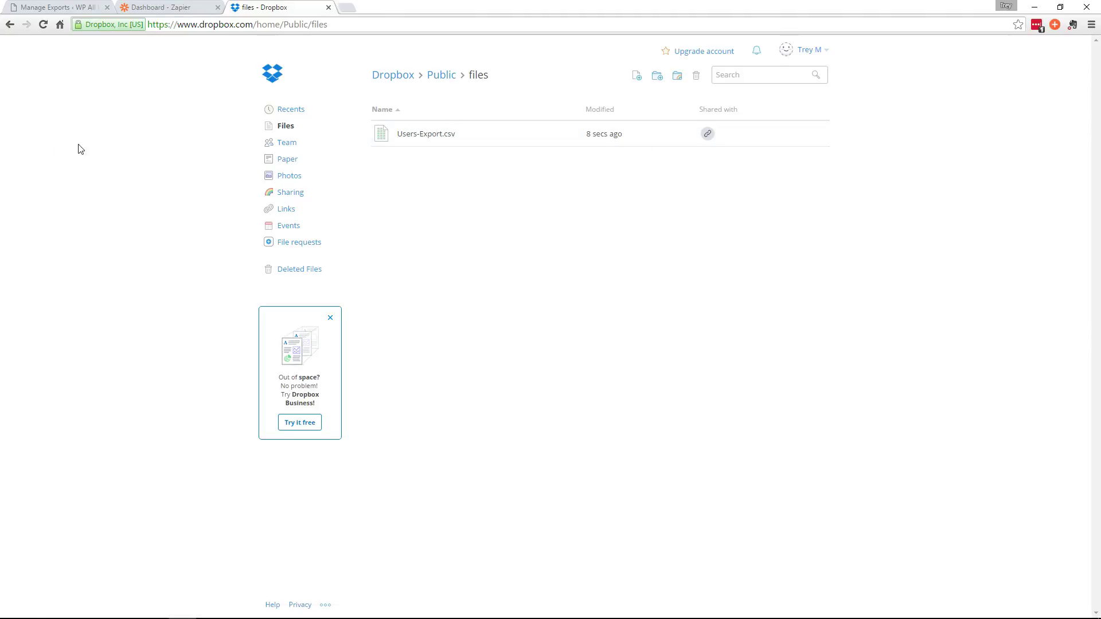
key(ctrl+1)
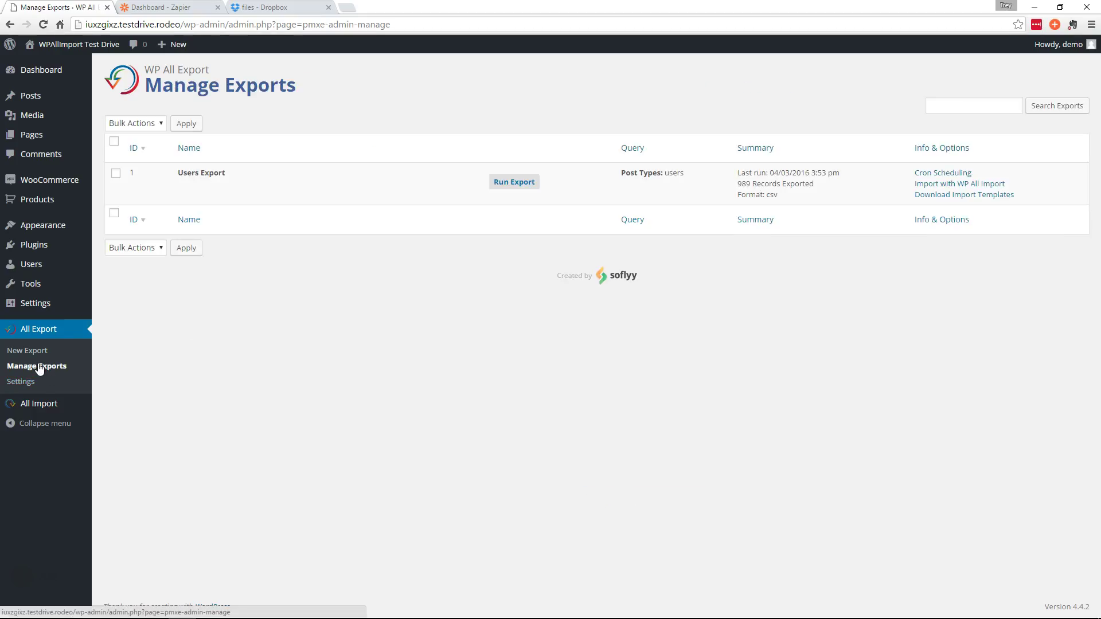
- Open Cron Scheduling for Users Export and select its Trigger and Execution Script URLs
click(936, 175)
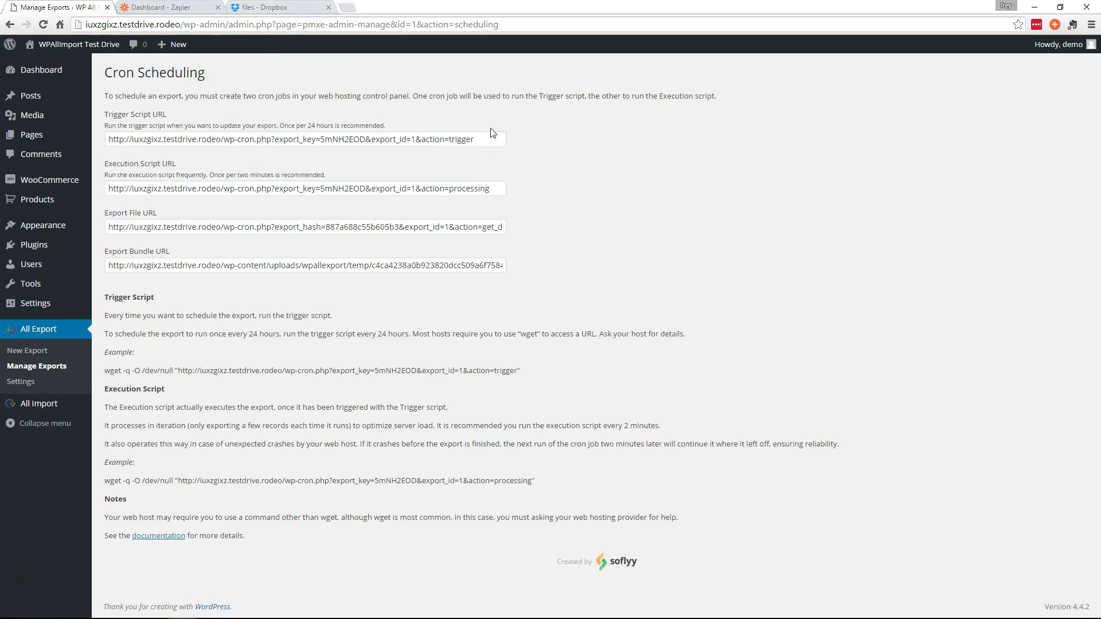
mouse_move(490, 138)
mouse_down()
mouse_move(108, 139)
mouse_move(537, 140)
mouse_move(390, 139)
mouse_move(476, 138)
mouse_up()
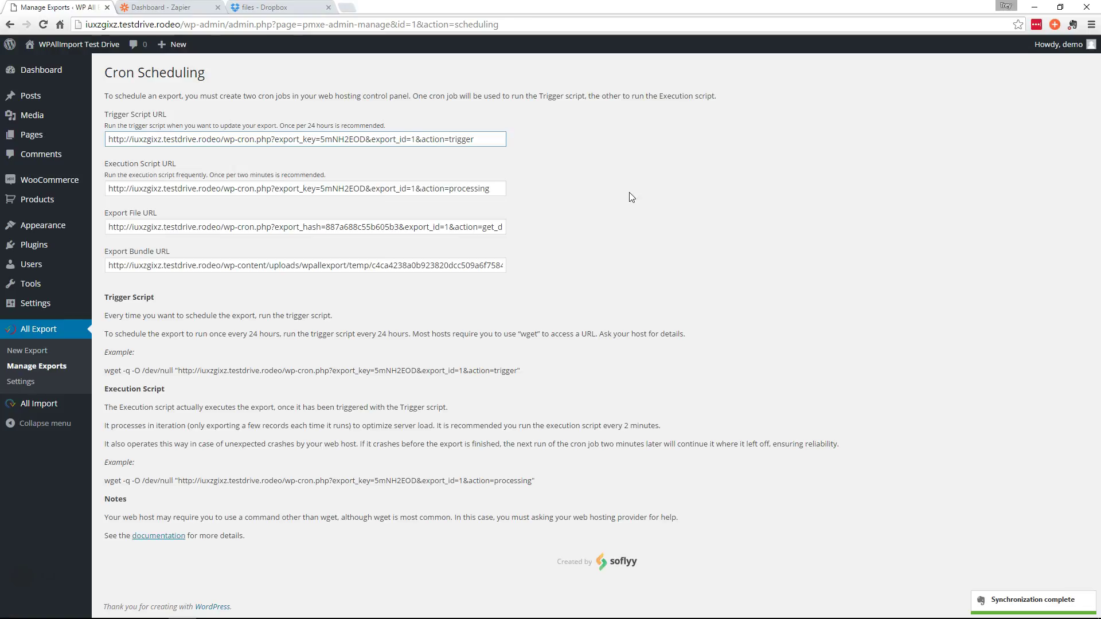
drag(490, 188, 512, 197)
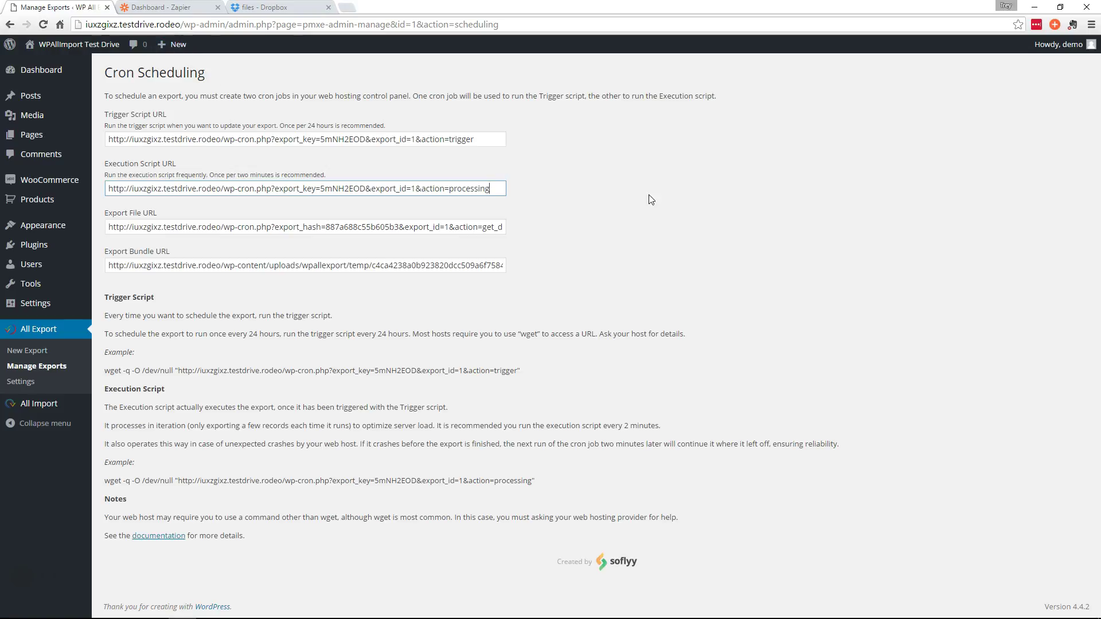